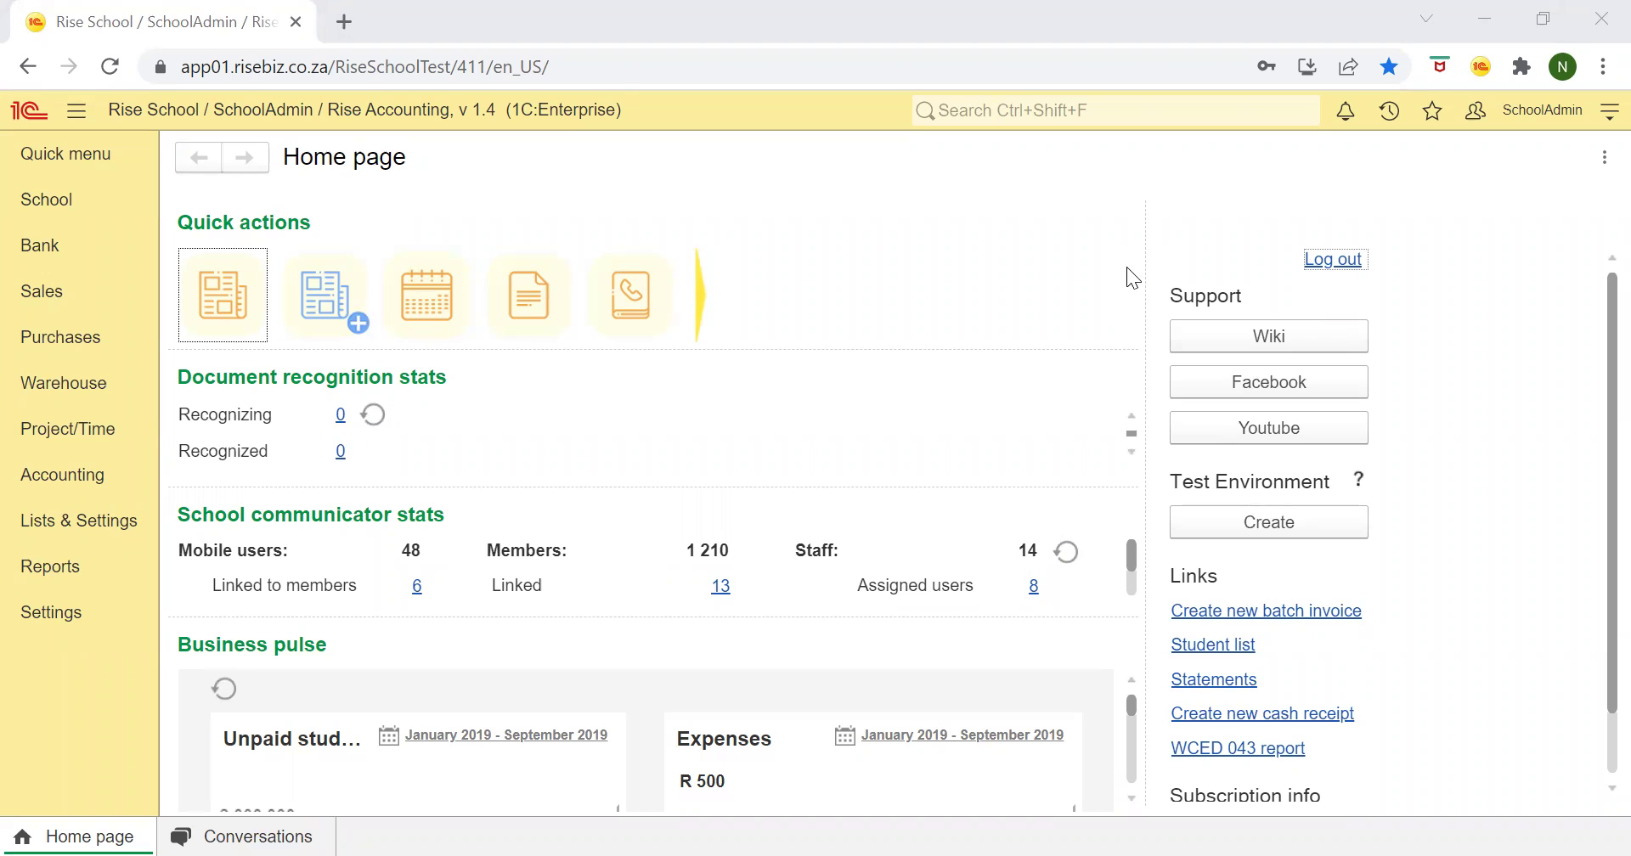
# Open the Budget plan-actual report and enter the period 01/01/2018 to 31/12/2018
pyautogui.click(71, 472)
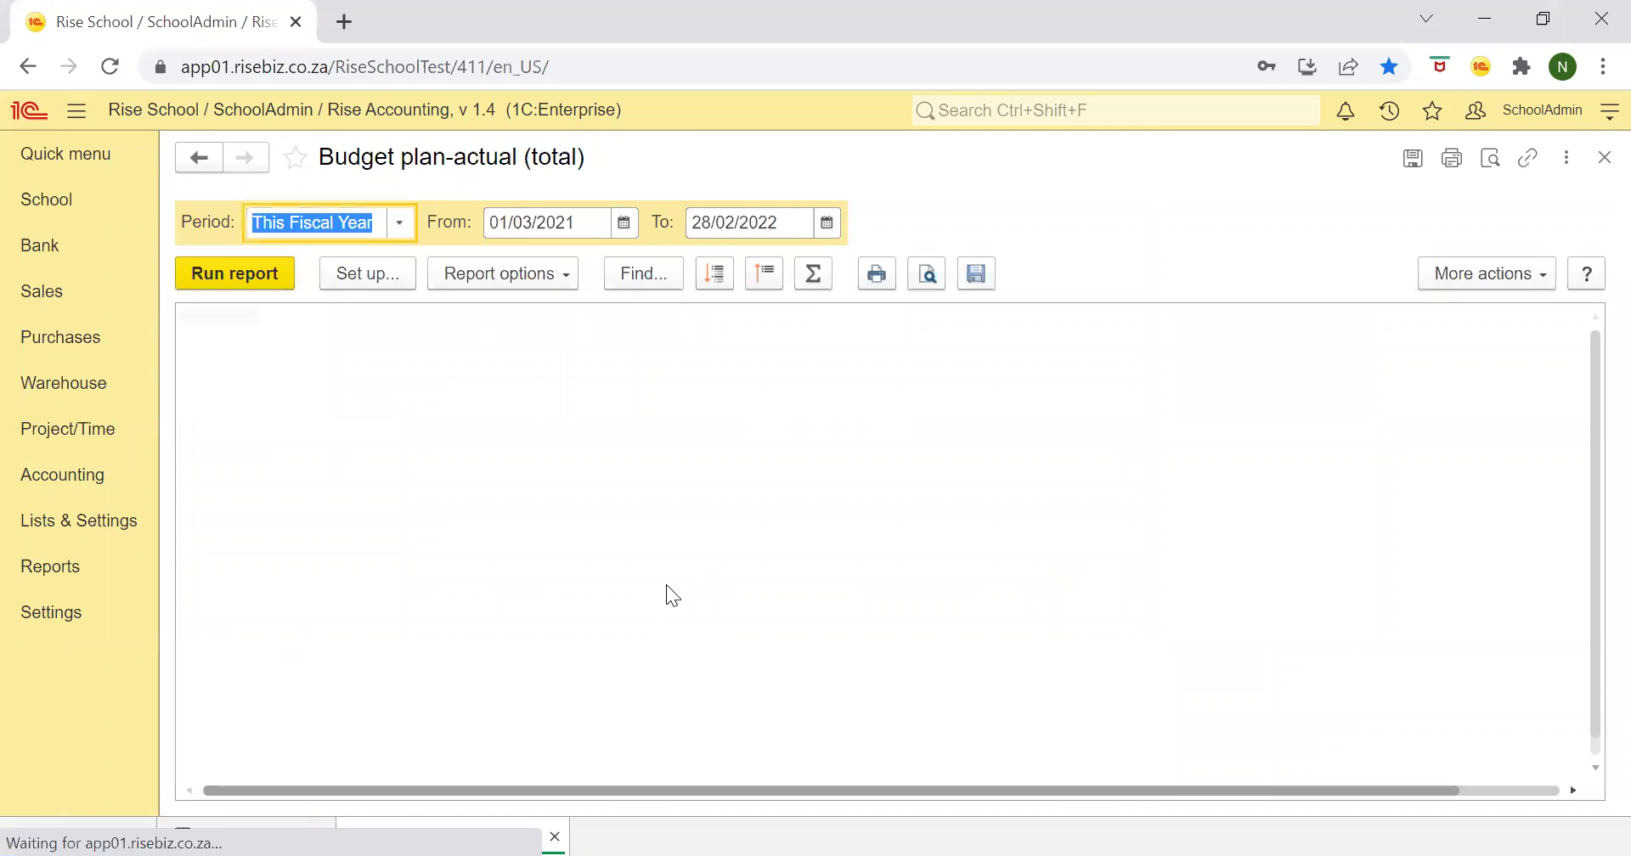
pyautogui.click(541, 212)
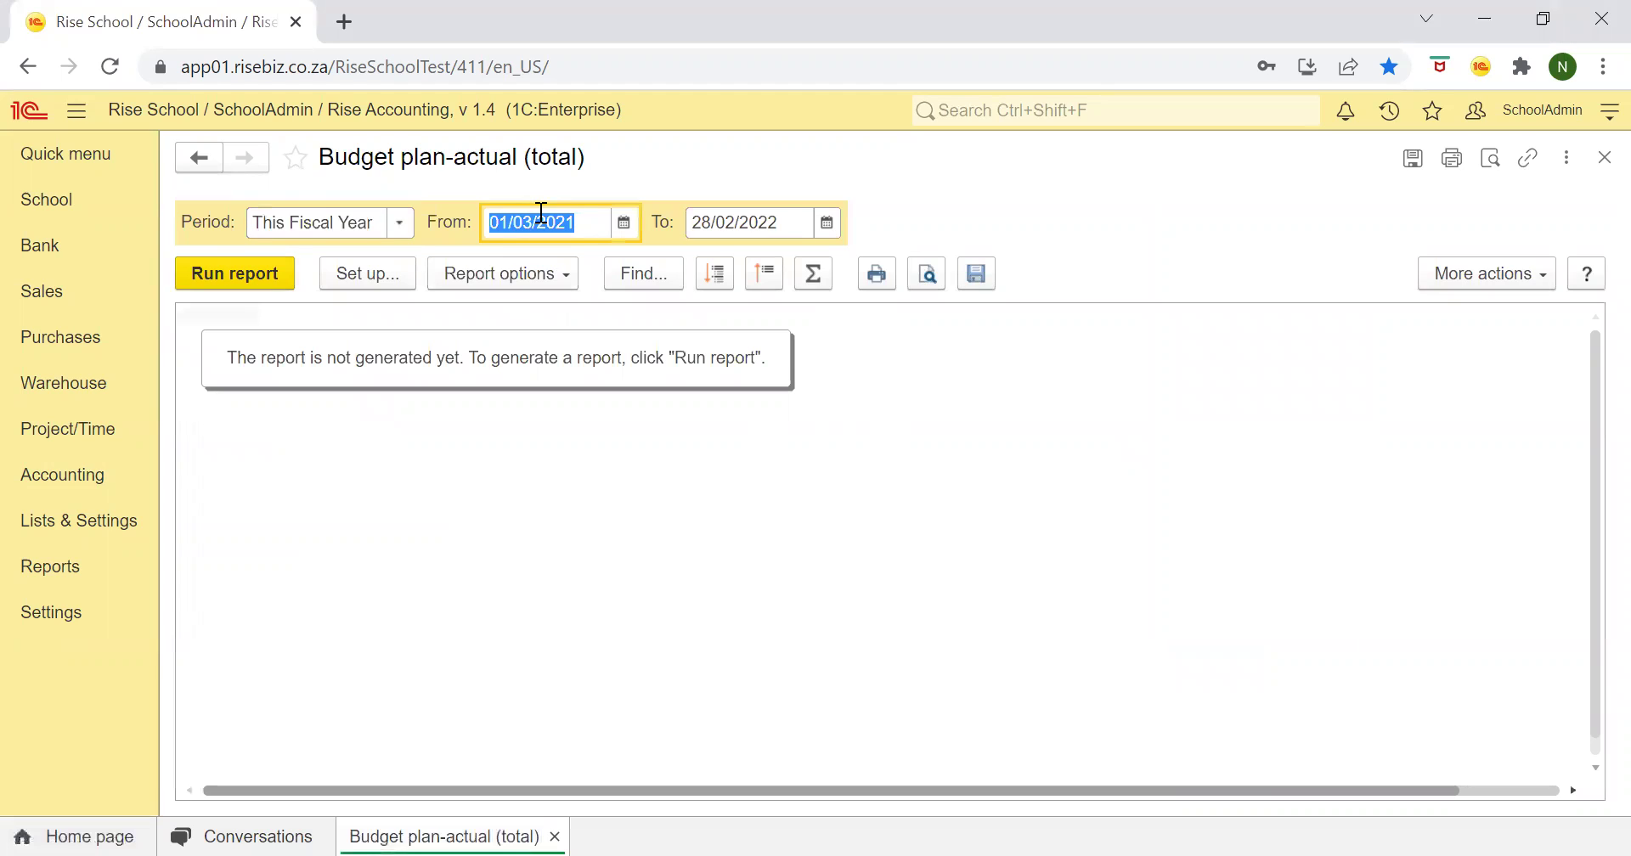
pyautogui.write('01/01/2019')
pyautogui.press('BackSpace')
pyautogui.write('8')
pyautogui.click(713, 217)
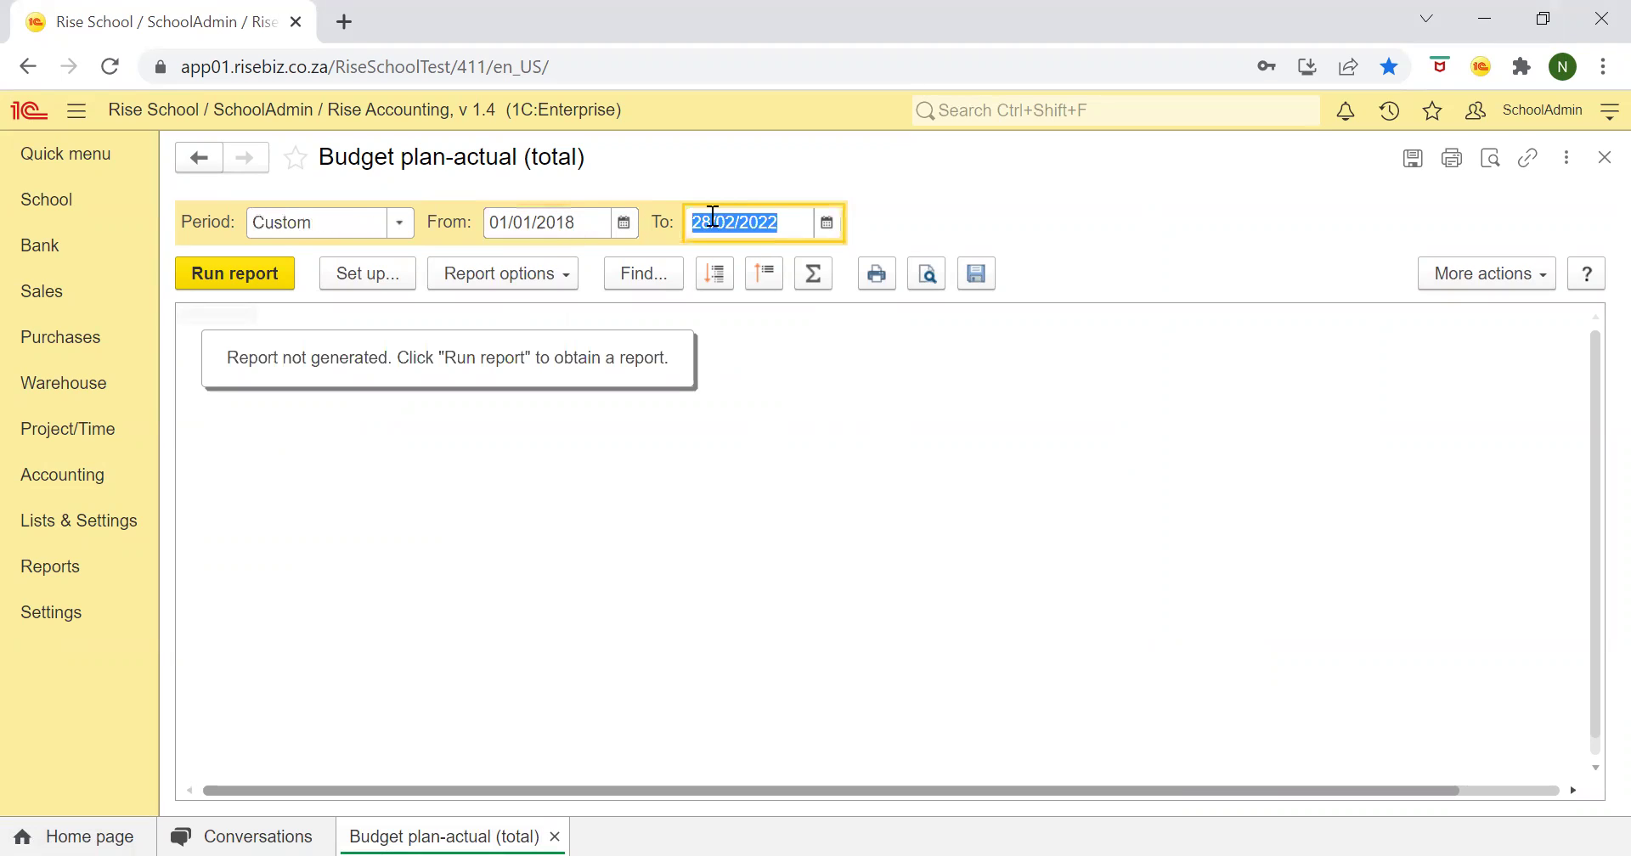
pyautogui.write('31/12/218')
pyautogui.press('Tab')
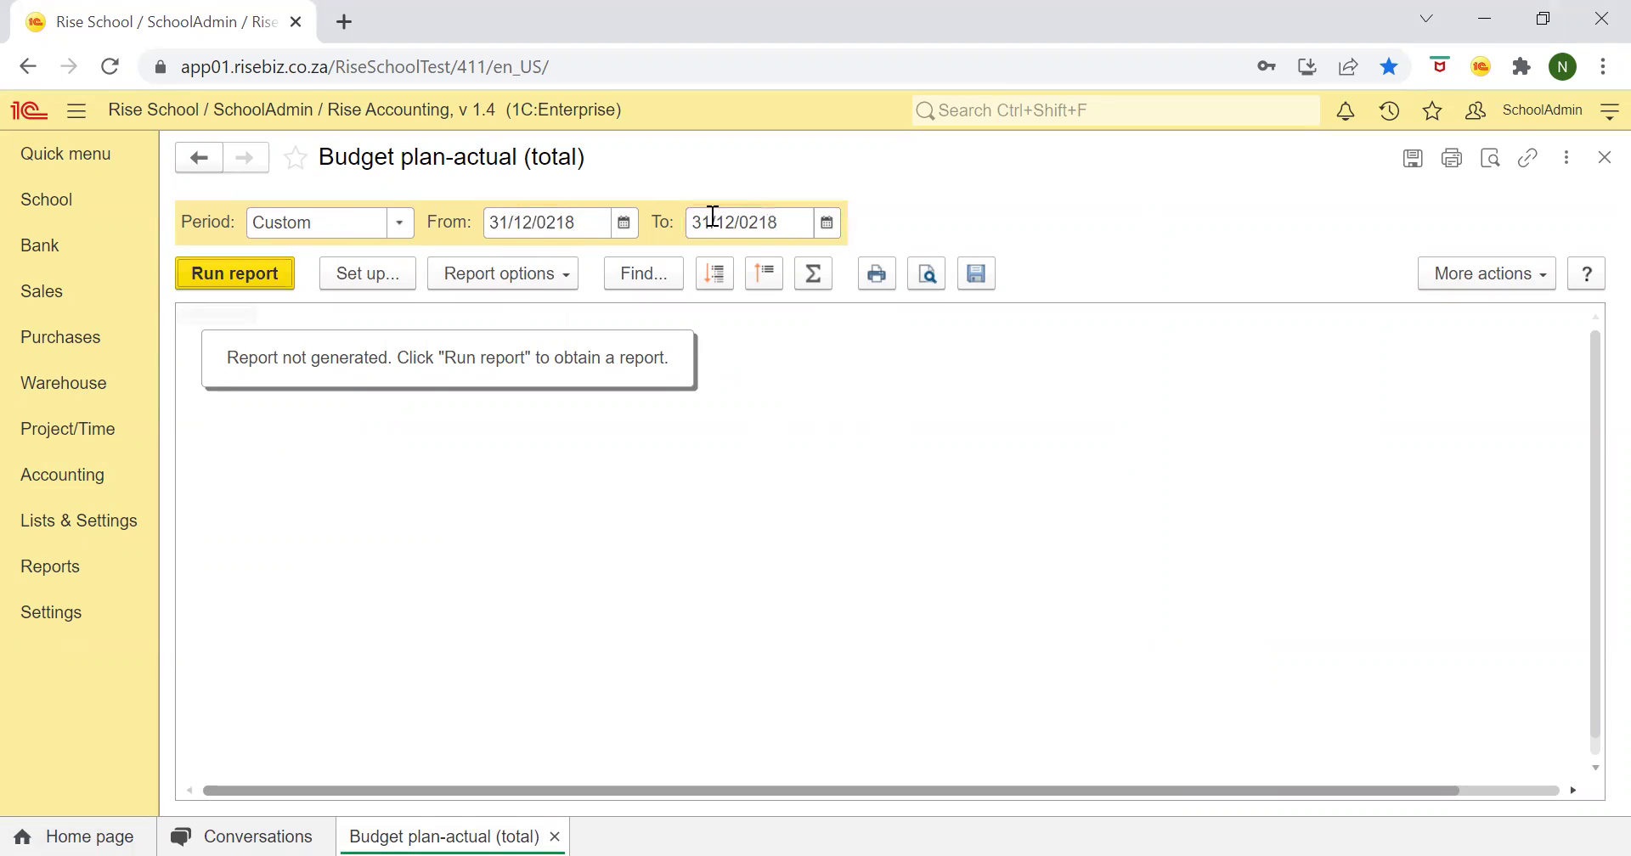
# Correct the period dates to 01/01/2018 and 31/12/2018, then generate the report
pyautogui.click(516, 227)
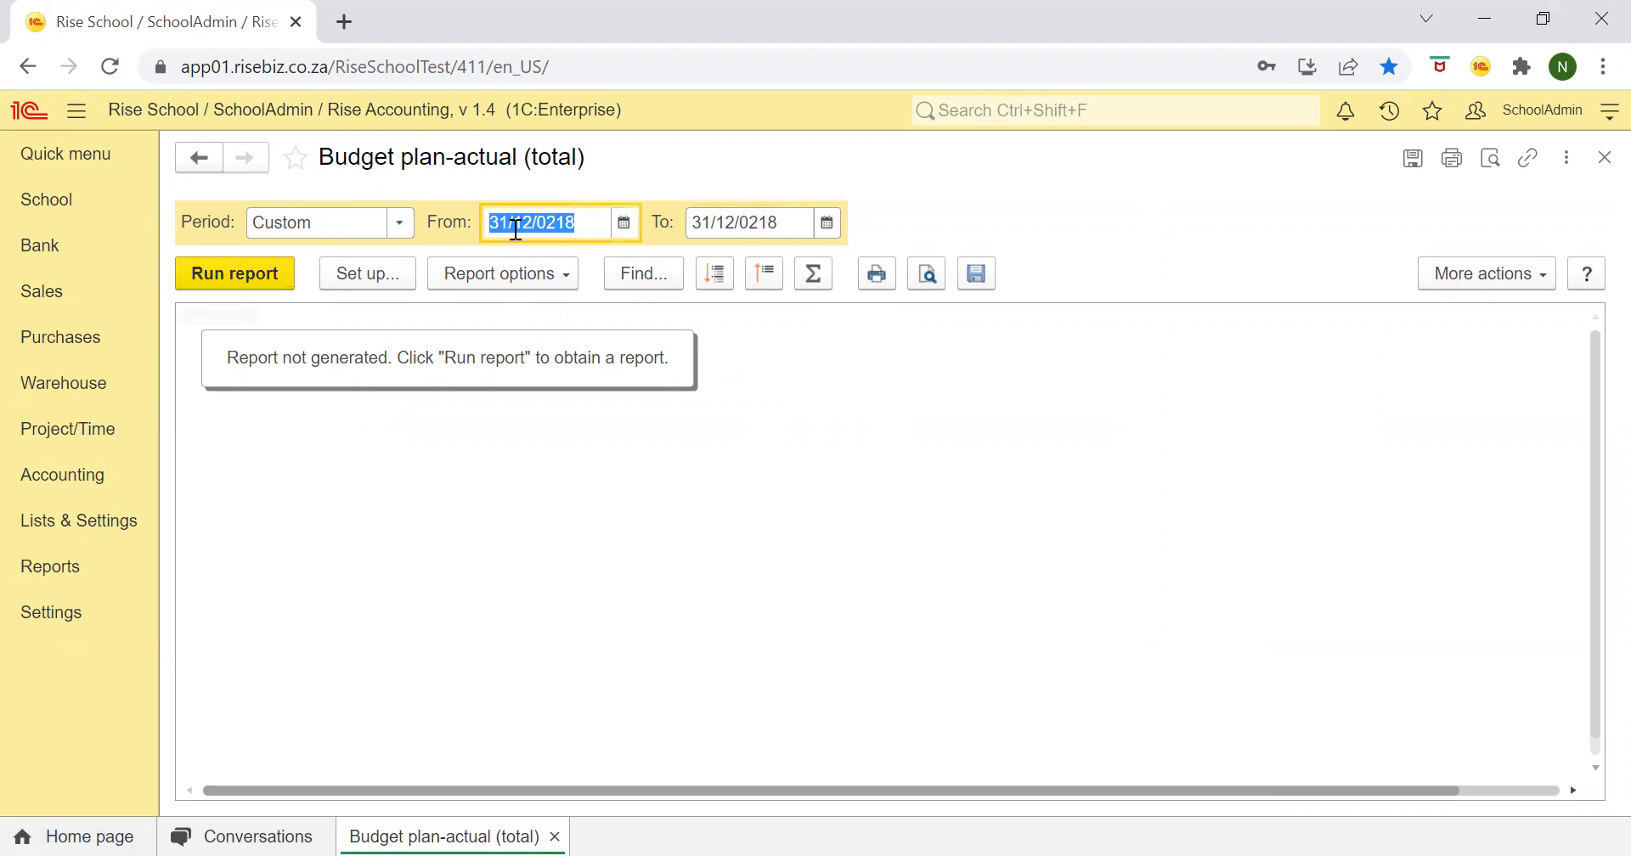
pyautogui.write('01012018')
pyautogui.click(716, 224)
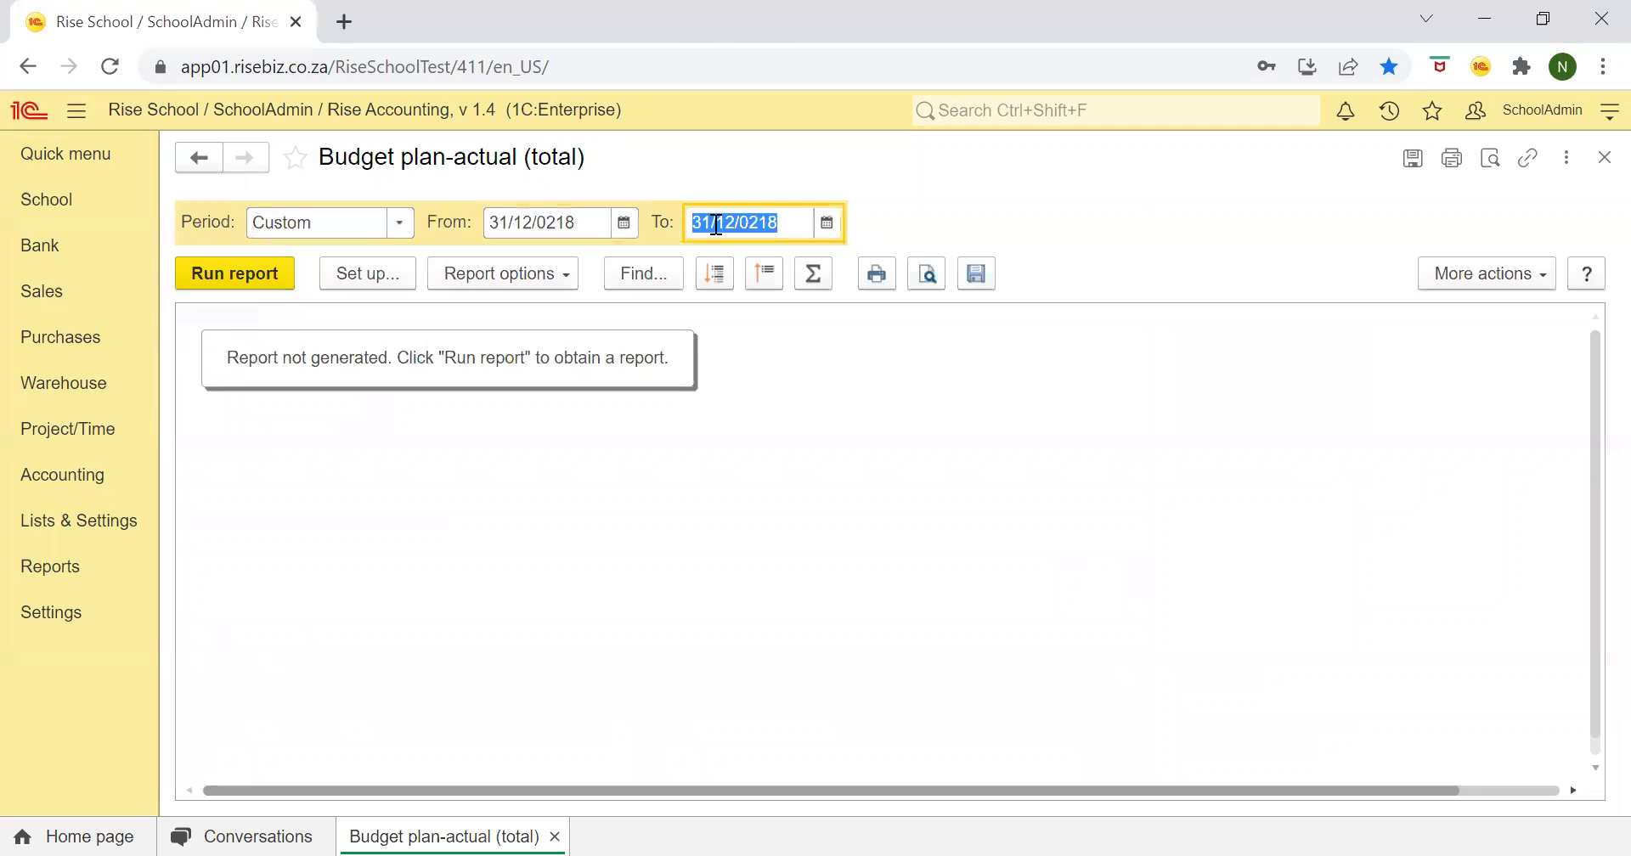
pyautogui.write('31/12/2018')
pyautogui.press('Tab')
pyautogui.click(228, 269)
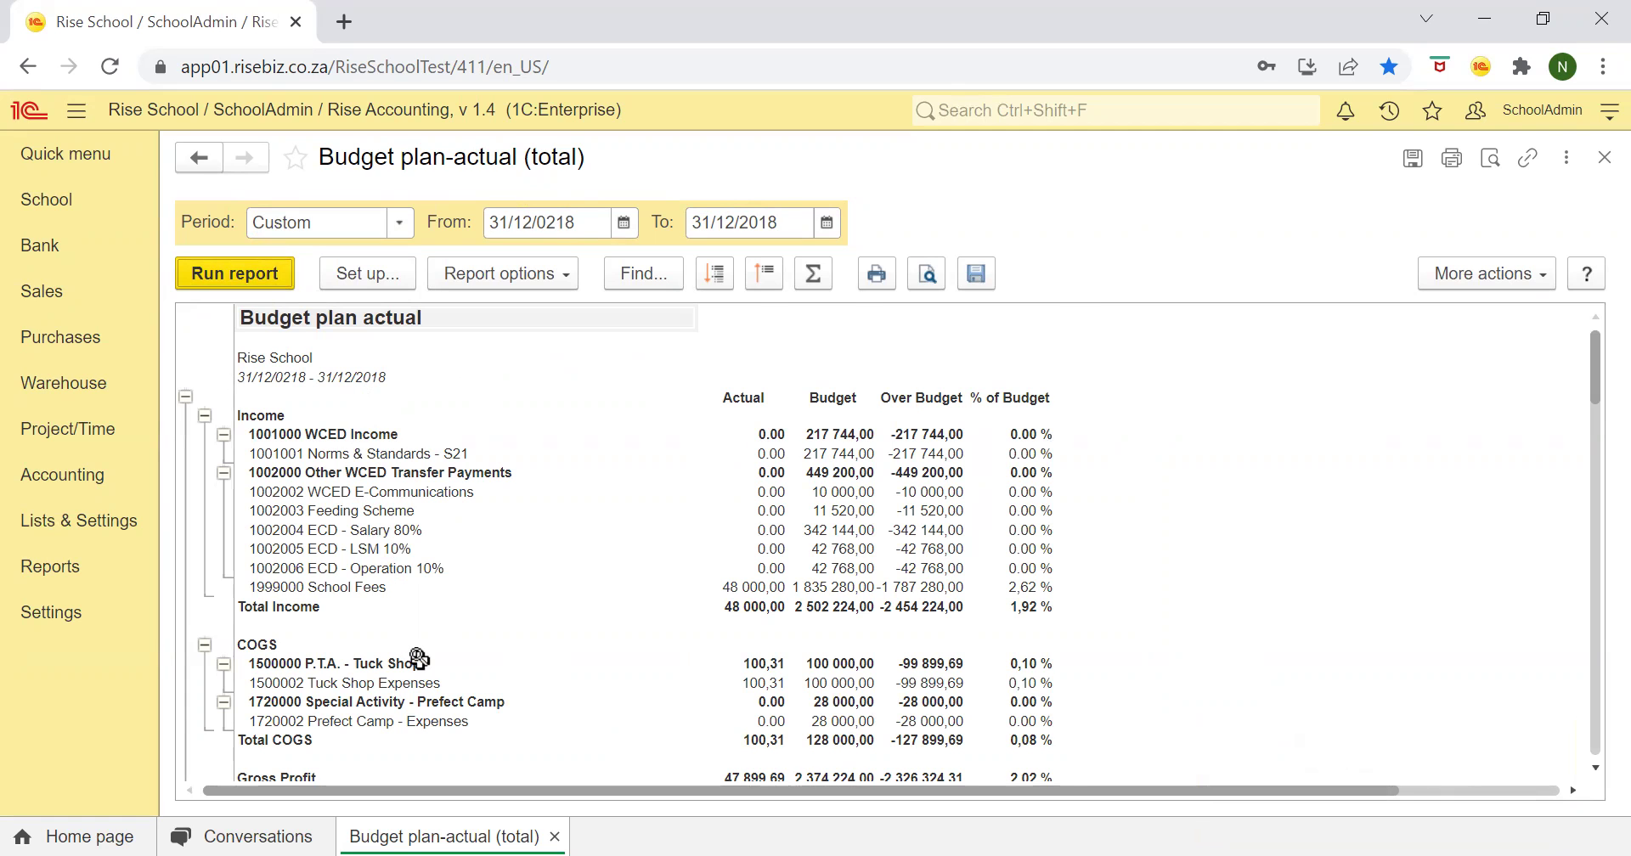
pyautogui.scroll(-2, 419, 658)
pyautogui.scroll(-8, 418, 658)
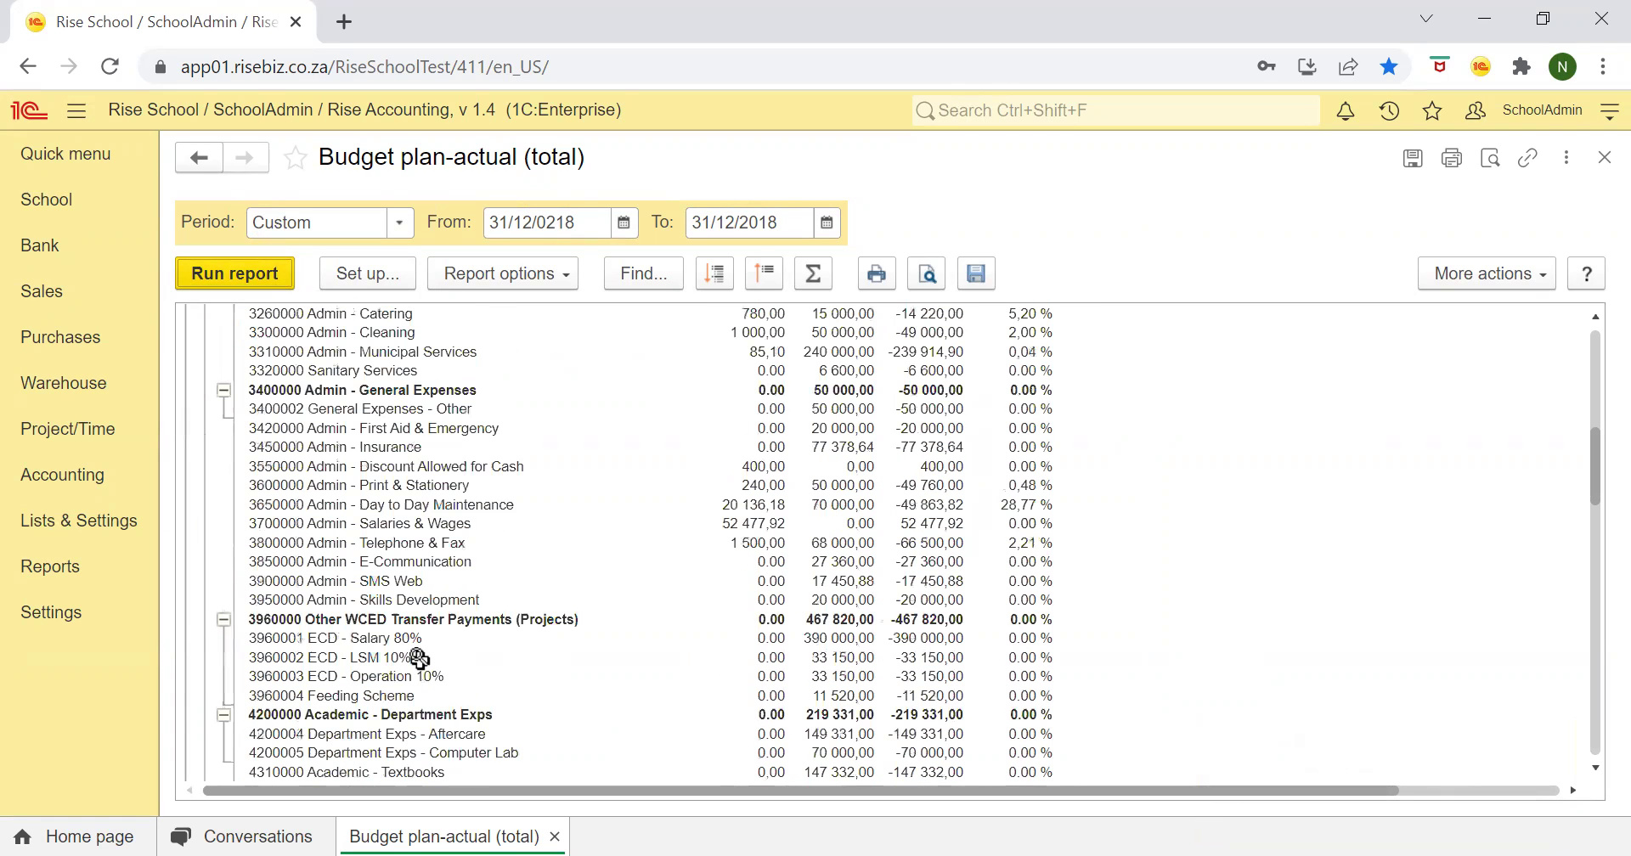
pyautogui.scroll(10, 418, 658)
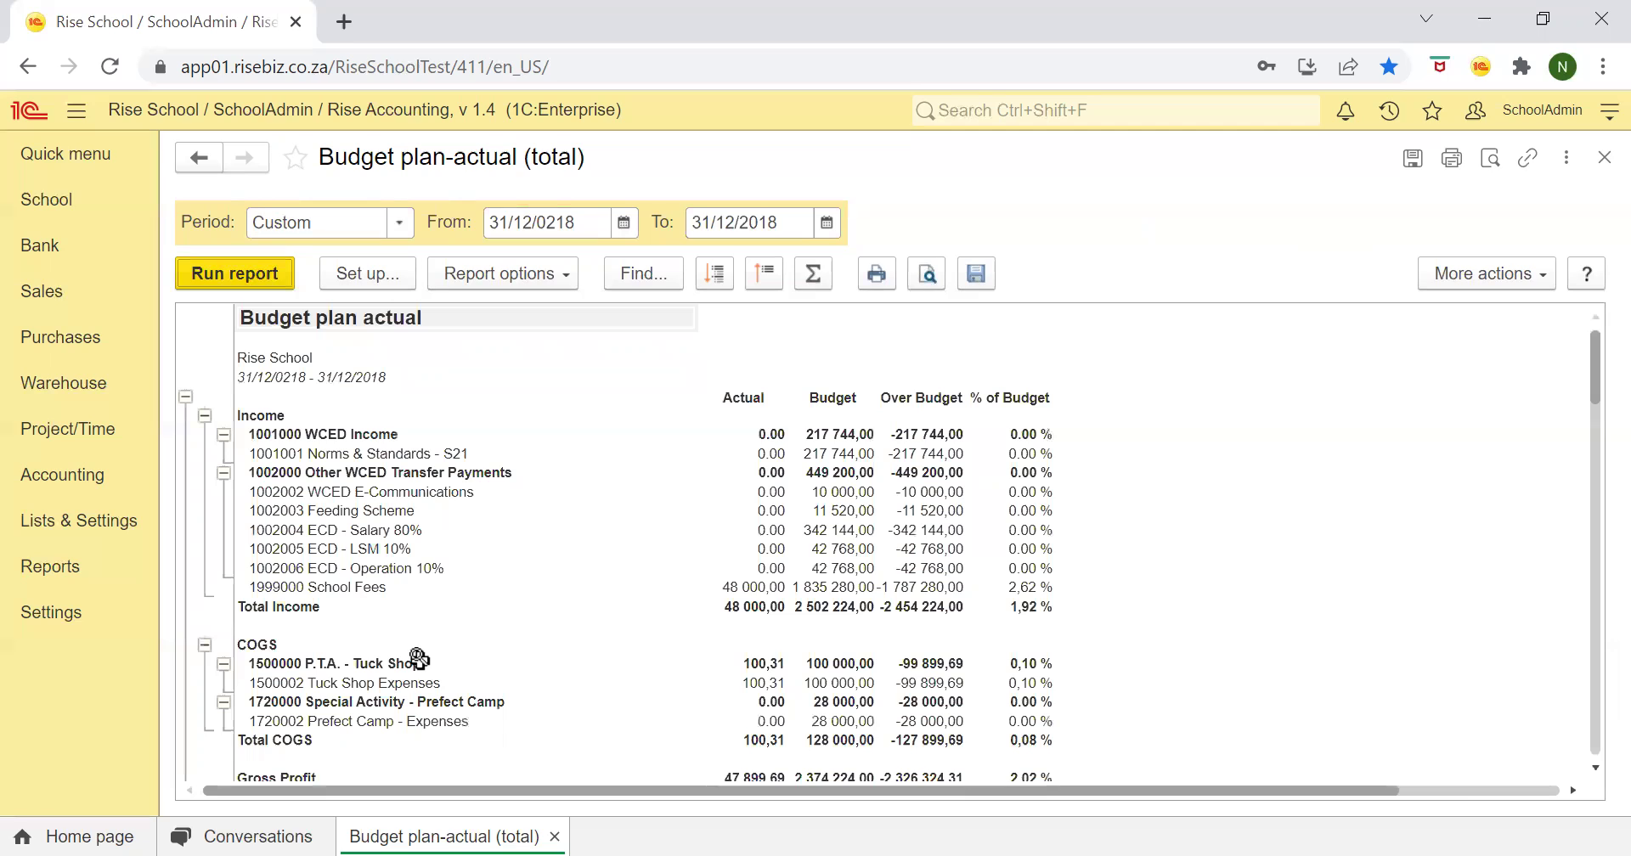
pyautogui.moveTo(757, 392)
pyautogui.mouseDown()
pyautogui.moveTo(749, 477)
pyautogui.moveTo(764, 451)
pyautogui.moveTo(755, 399)
pyautogui.mouseUp()
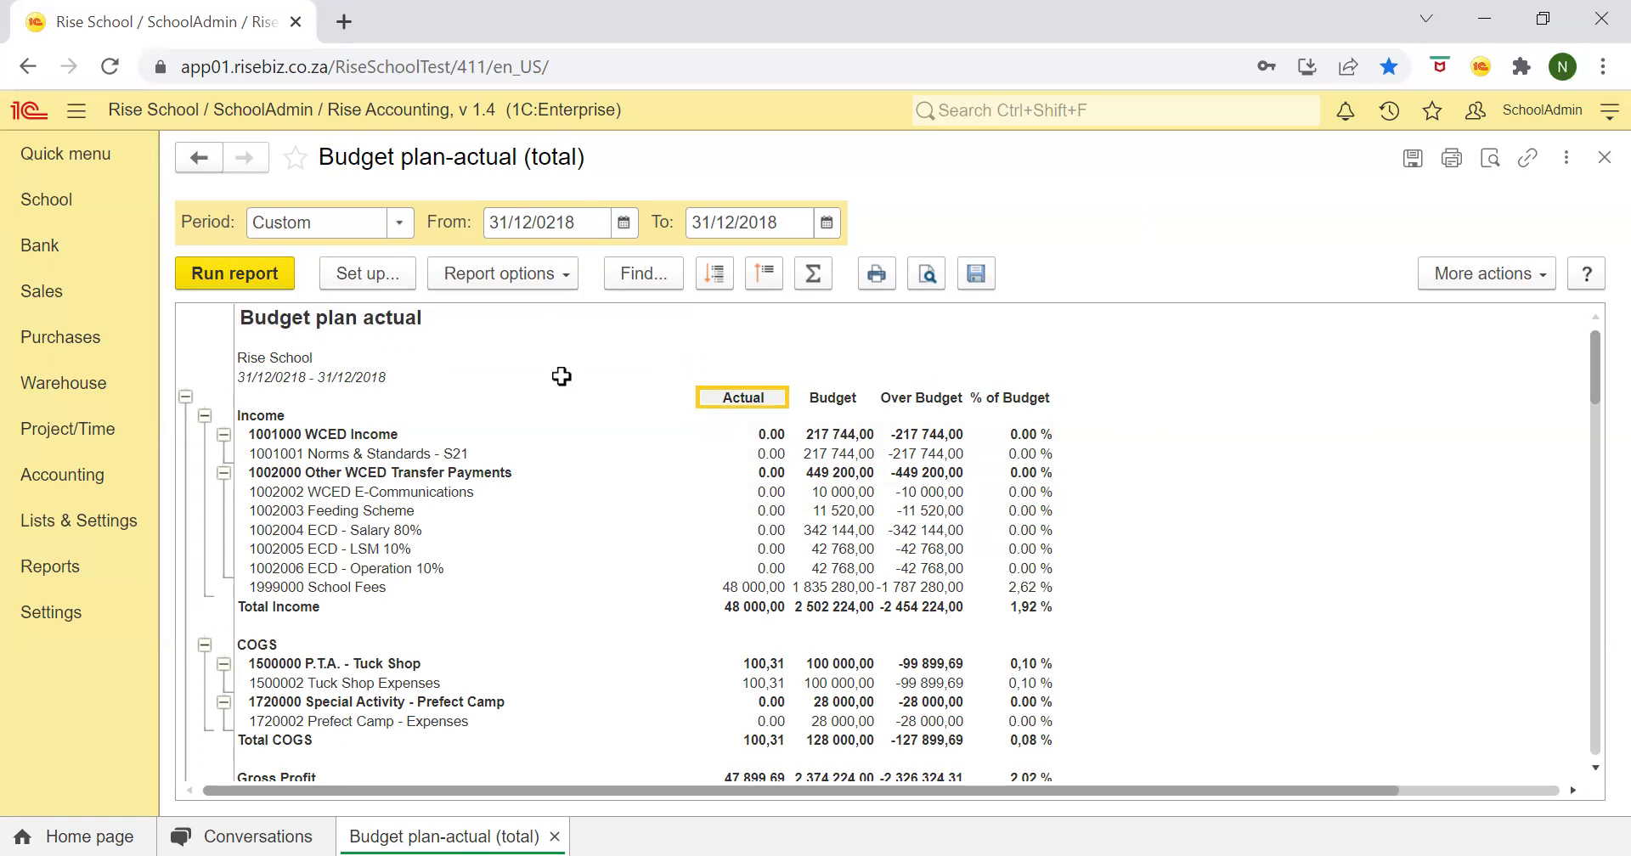
pyautogui.press('Down')
pyautogui.press('Down')
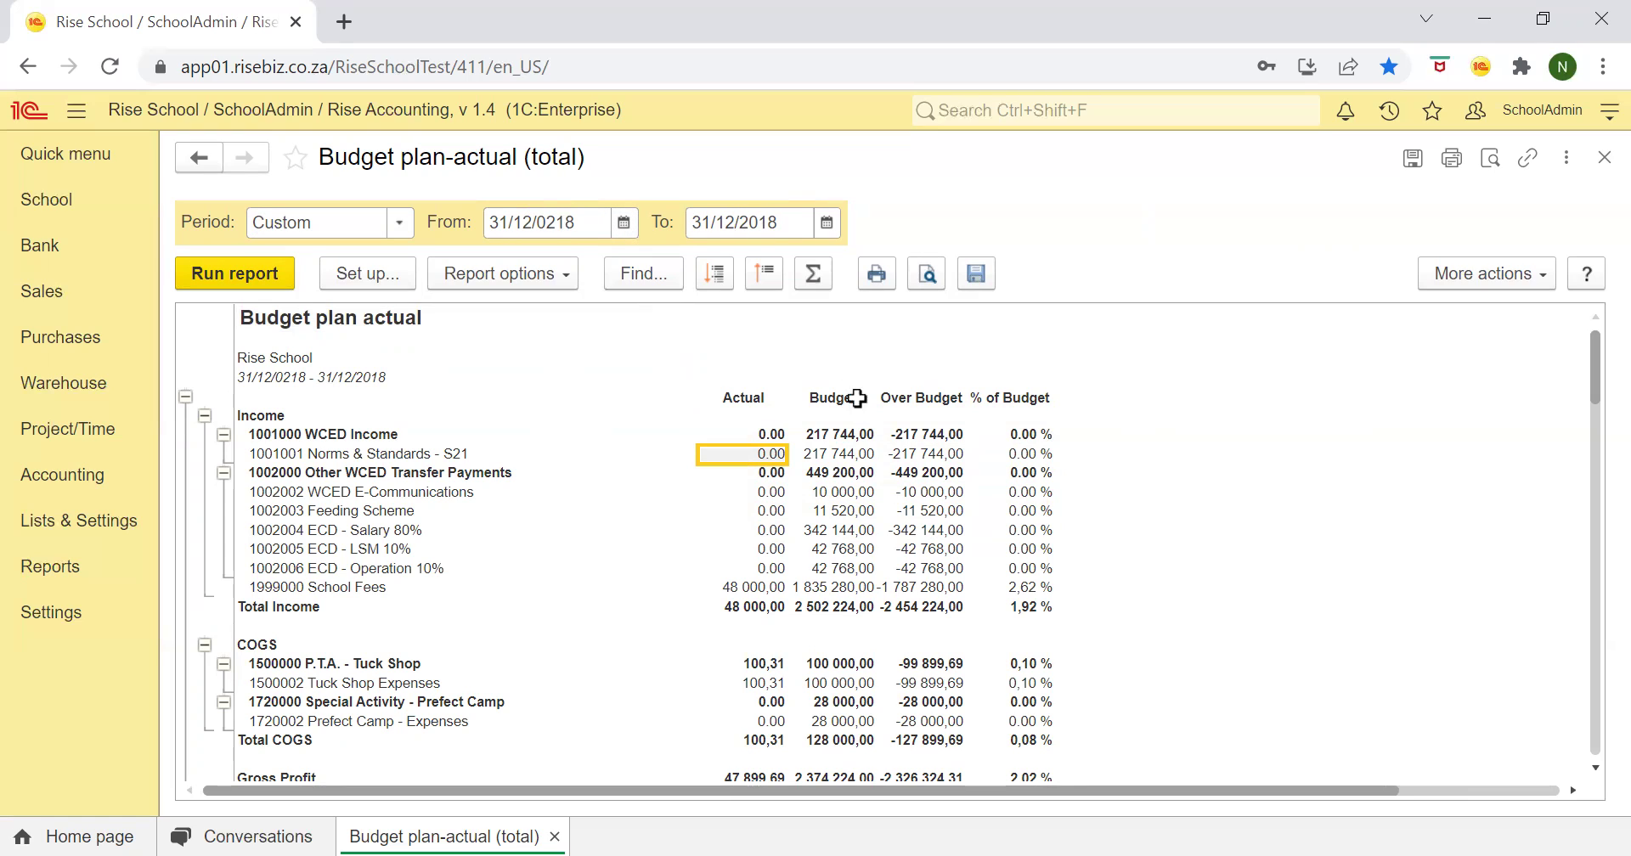
pyautogui.click(835, 435)
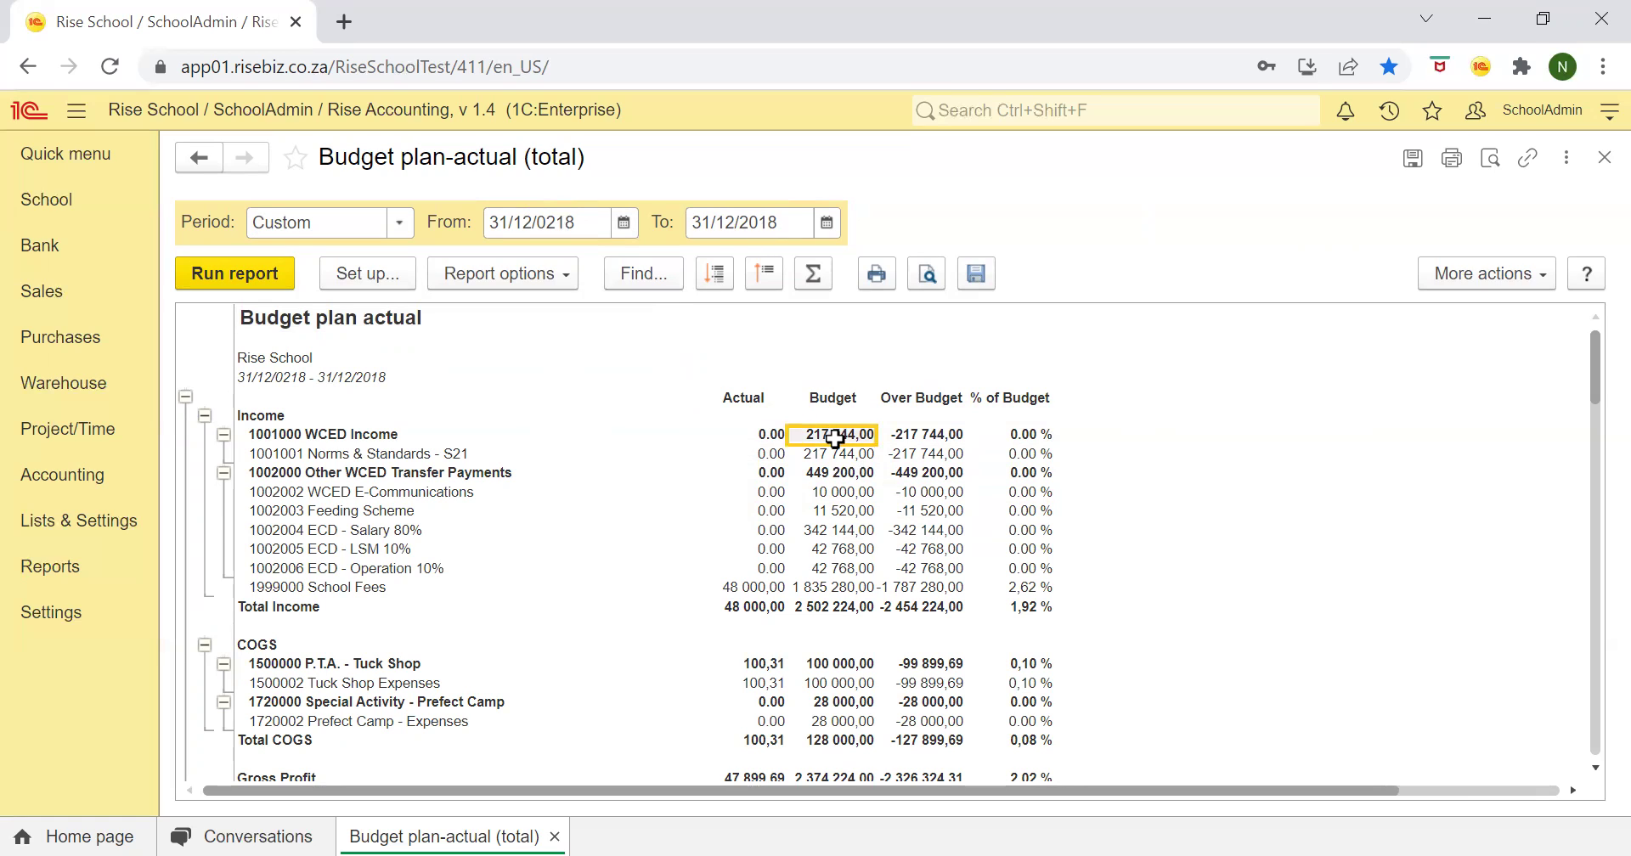
pyautogui.press('Down')
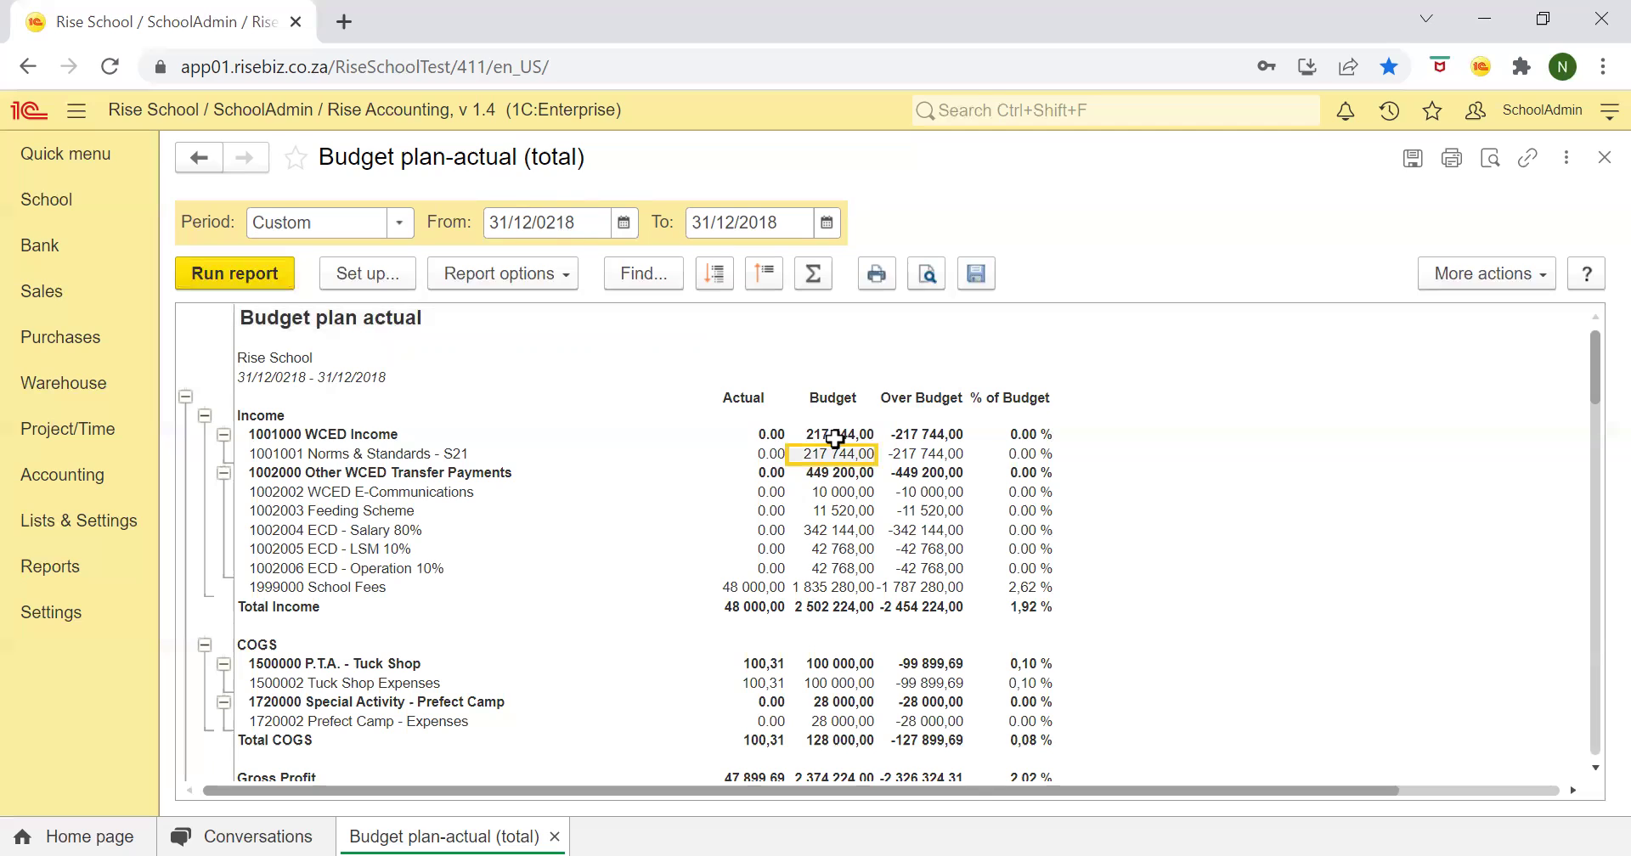
pyautogui.press('Down')
pyautogui.press('Down')
pyautogui.press('Up')
pyautogui.press('Right')
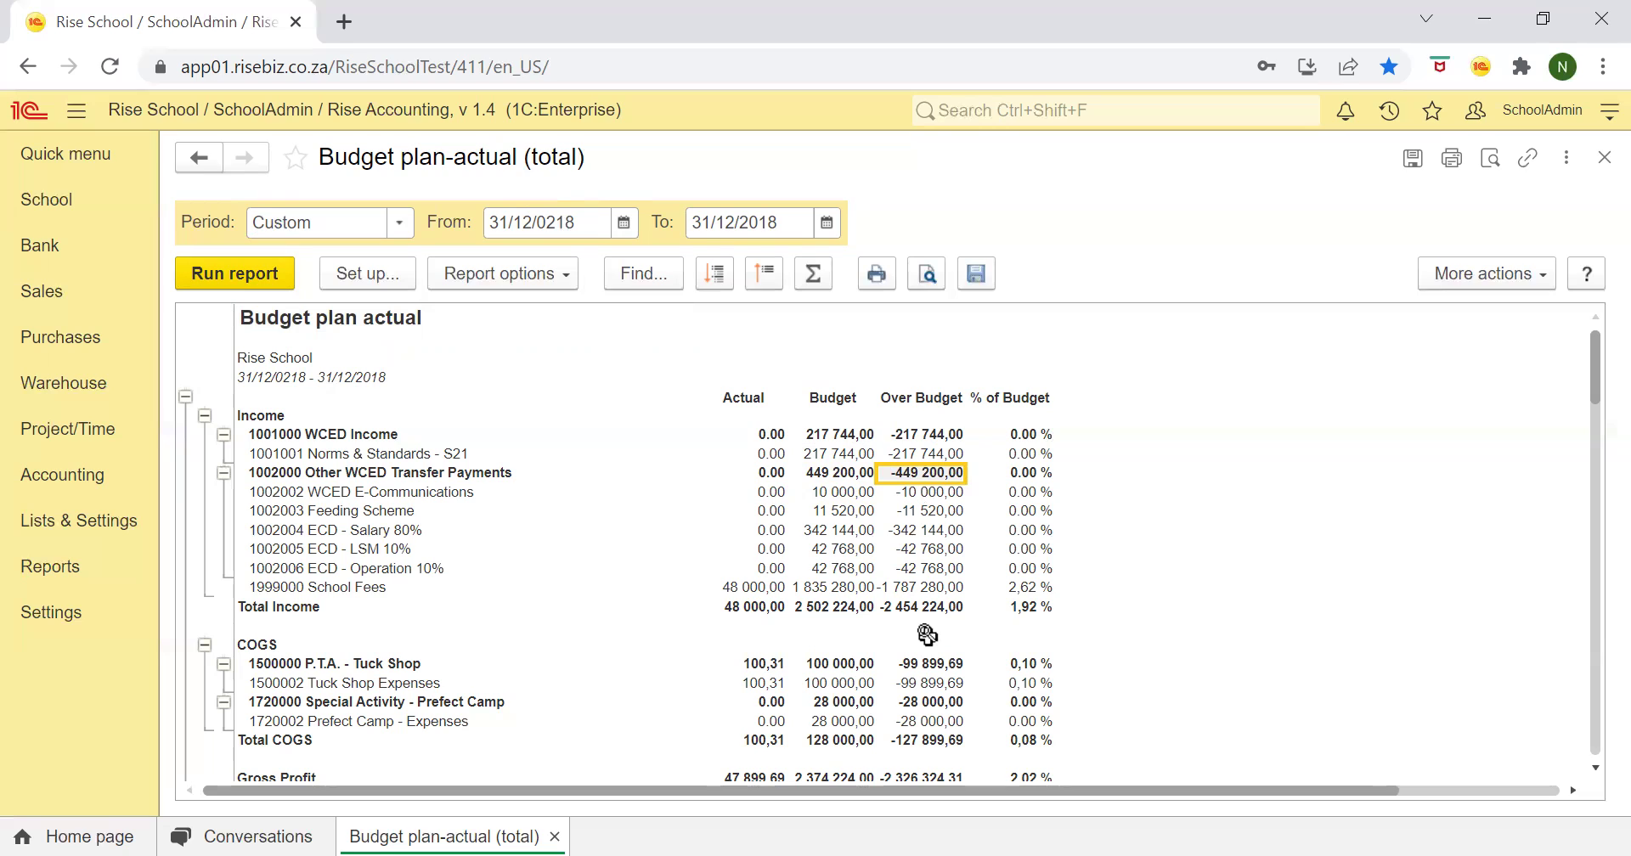
pyautogui.press('Down')
pyautogui.press('Down')
pyautogui.press('Down')
pyautogui.press('Down')
pyautogui.press('Down')
pyautogui.press('Down')
pyautogui.press('Down')
pyautogui.press('Down')
pyautogui.press('Down')
pyautogui.press('Down')
pyautogui.press('Down')
pyautogui.press('Down')
pyautogui.press('Down')
pyautogui.press('Down')
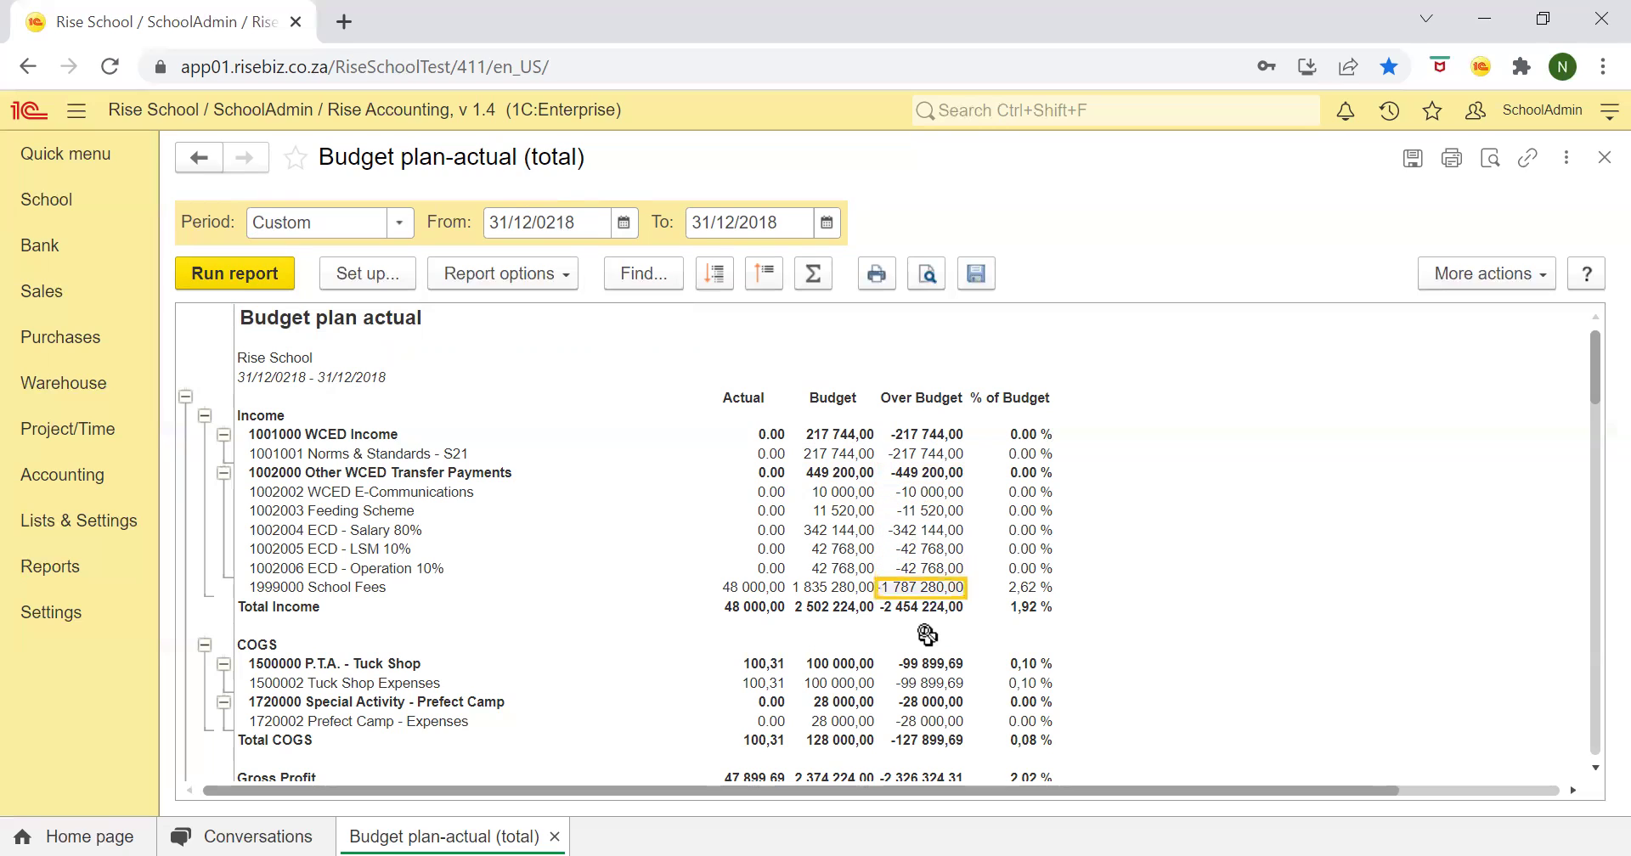
pyautogui.press('Down')
pyautogui.press('Down')
pyautogui.press('Down')
pyautogui.press('Down')
pyautogui.press('Down')
pyautogui.press('Down')
pyautogui.press('Down')
pyautogui.press('Down')
pyautogui.press('Down')
pyautogui.press('Down')
pyautogui.press('Down')
pyautogui.press('Down')
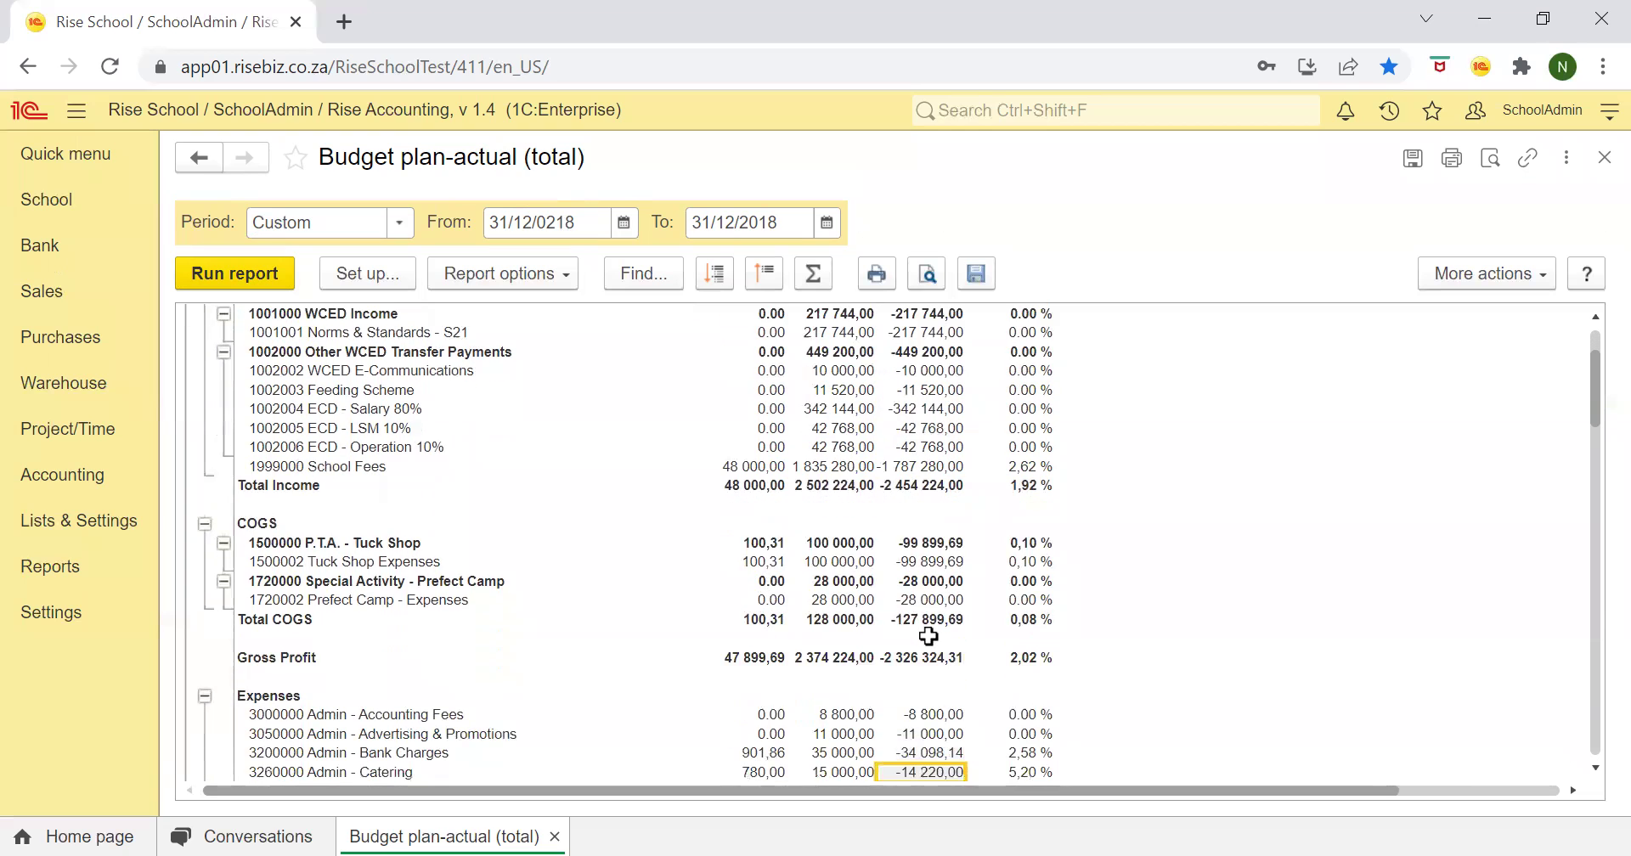
pyautogui.press('Down')
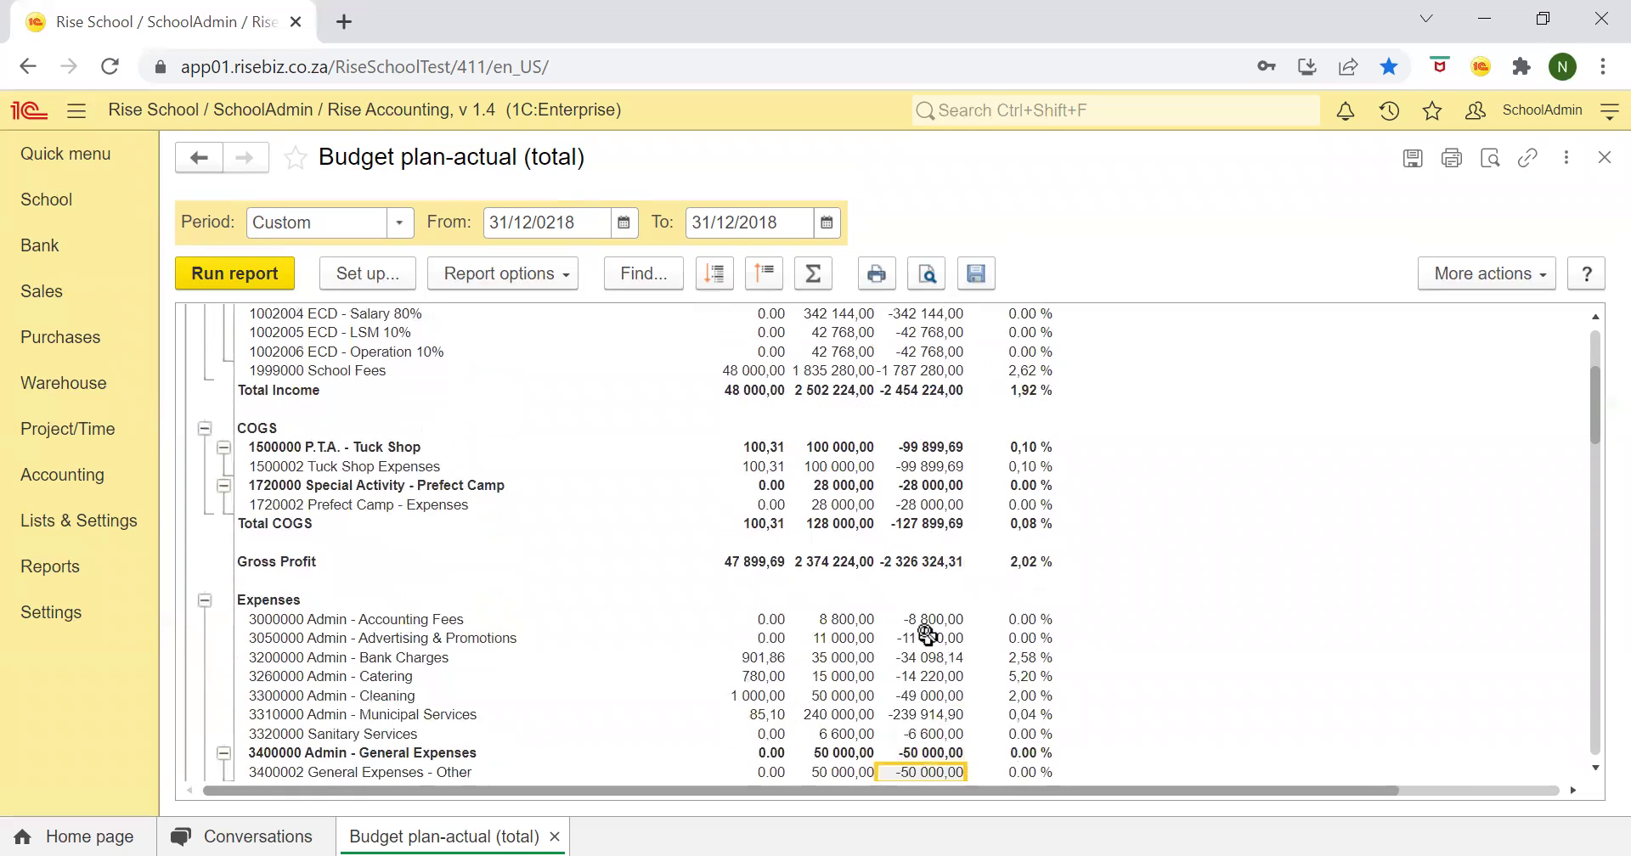
pyautogui.click(737, 693)
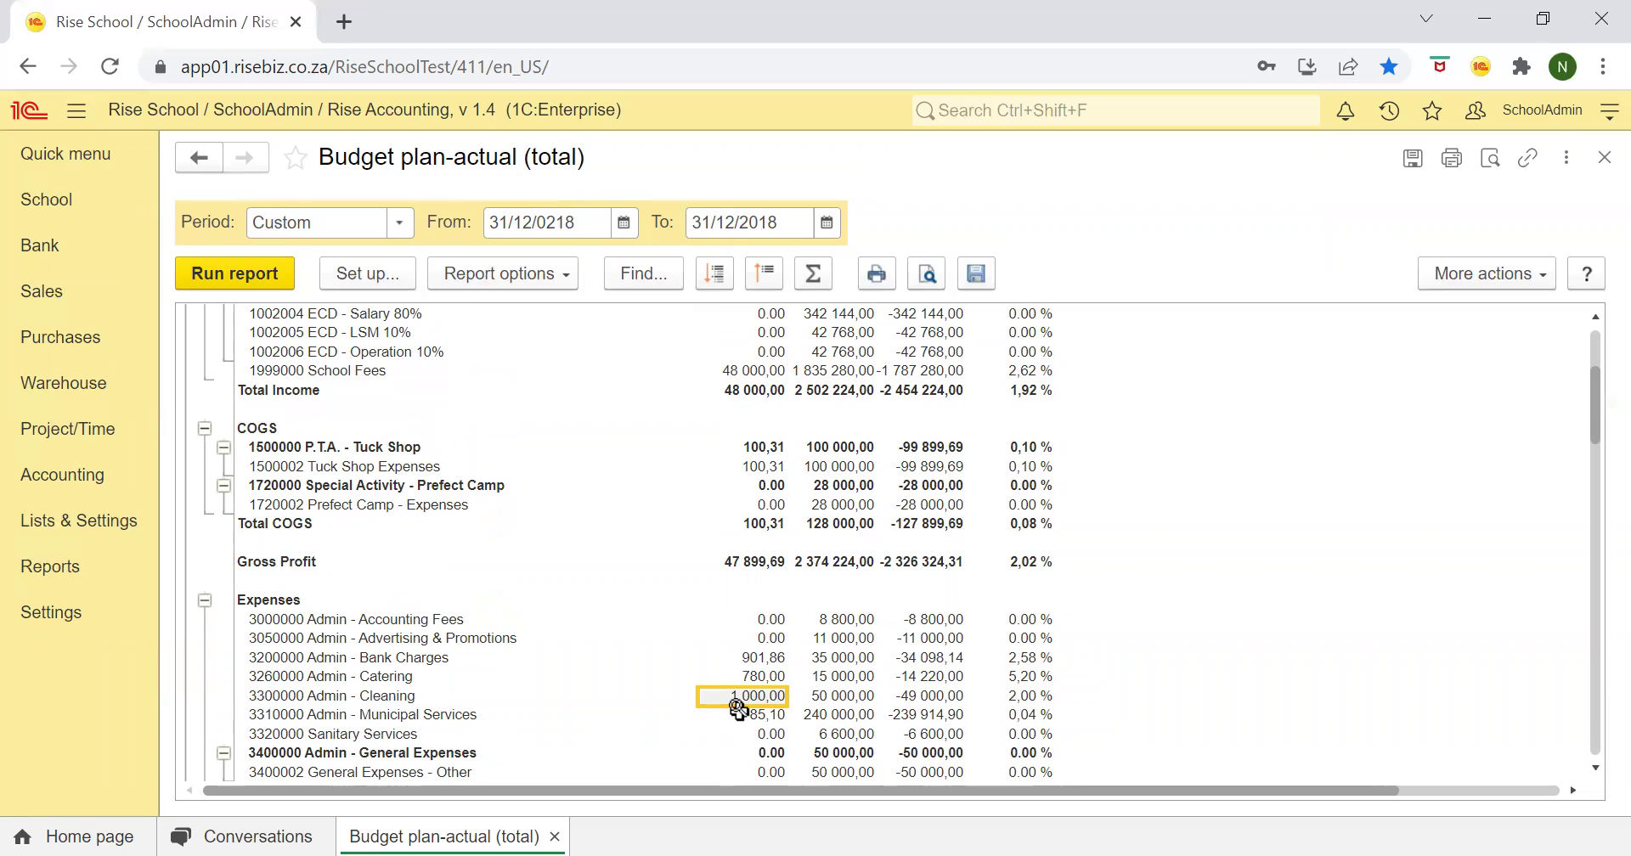
pyautogui.press('Right')
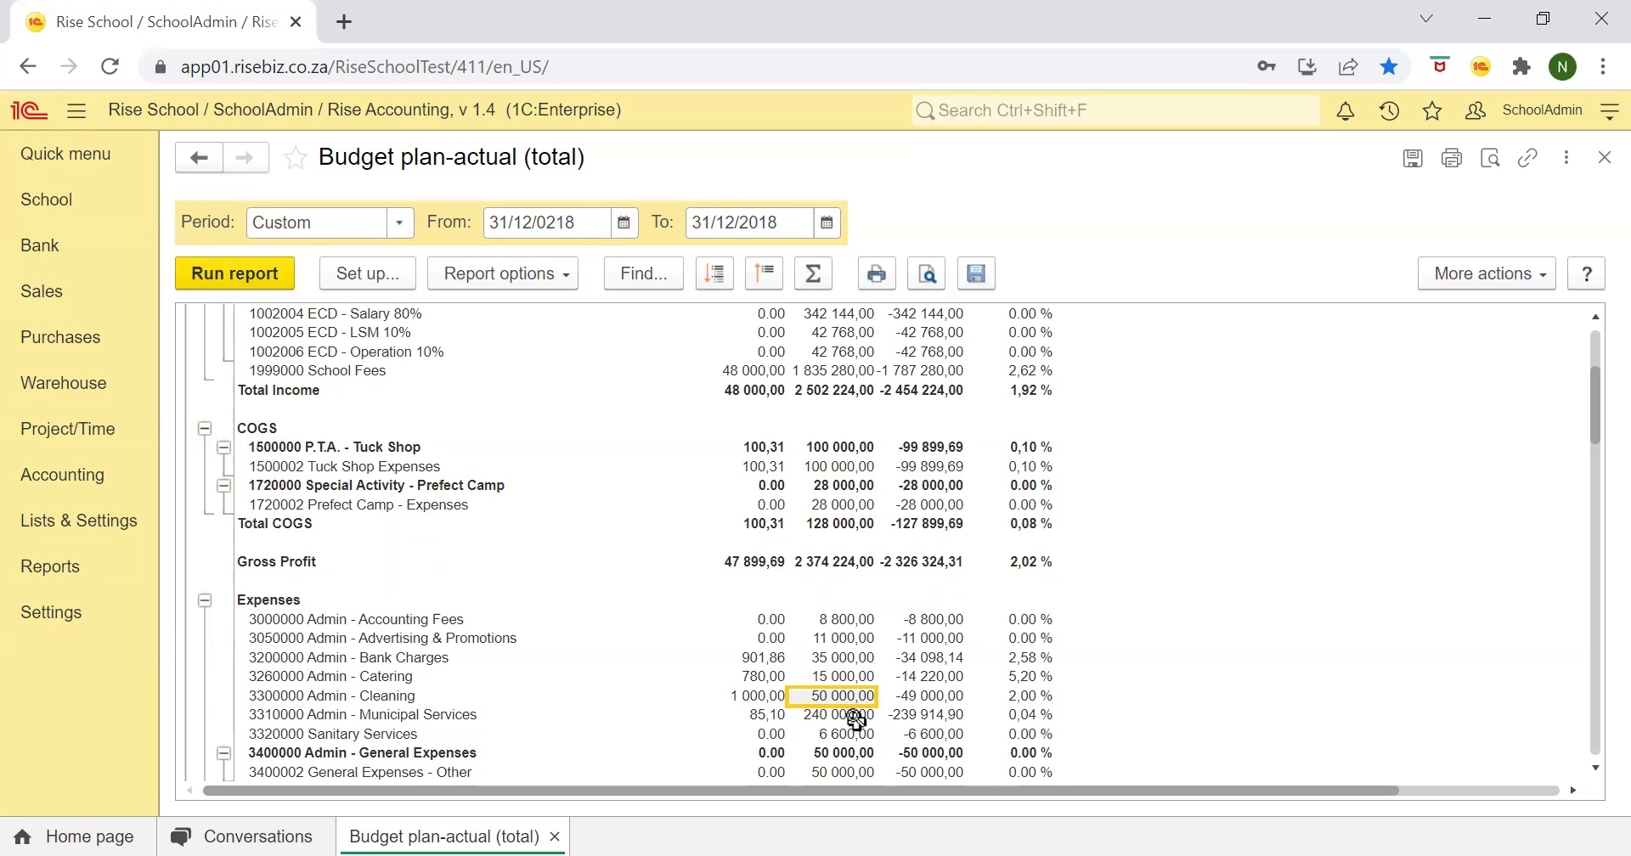
pyautogui.click(937, 694)
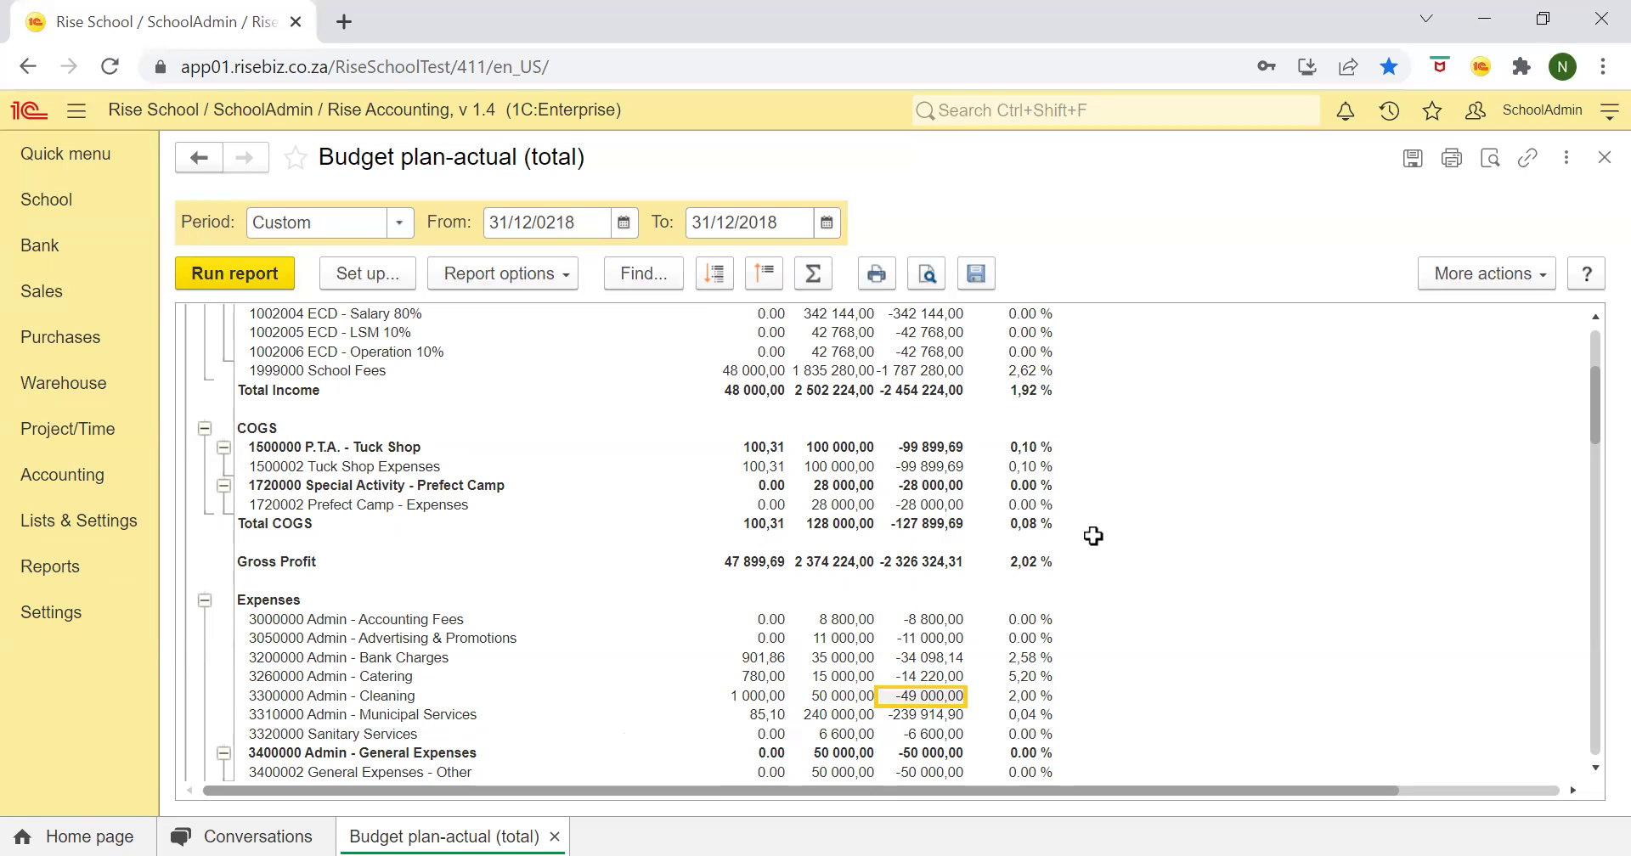
pyautogui.scroll(3, 1075, 510)
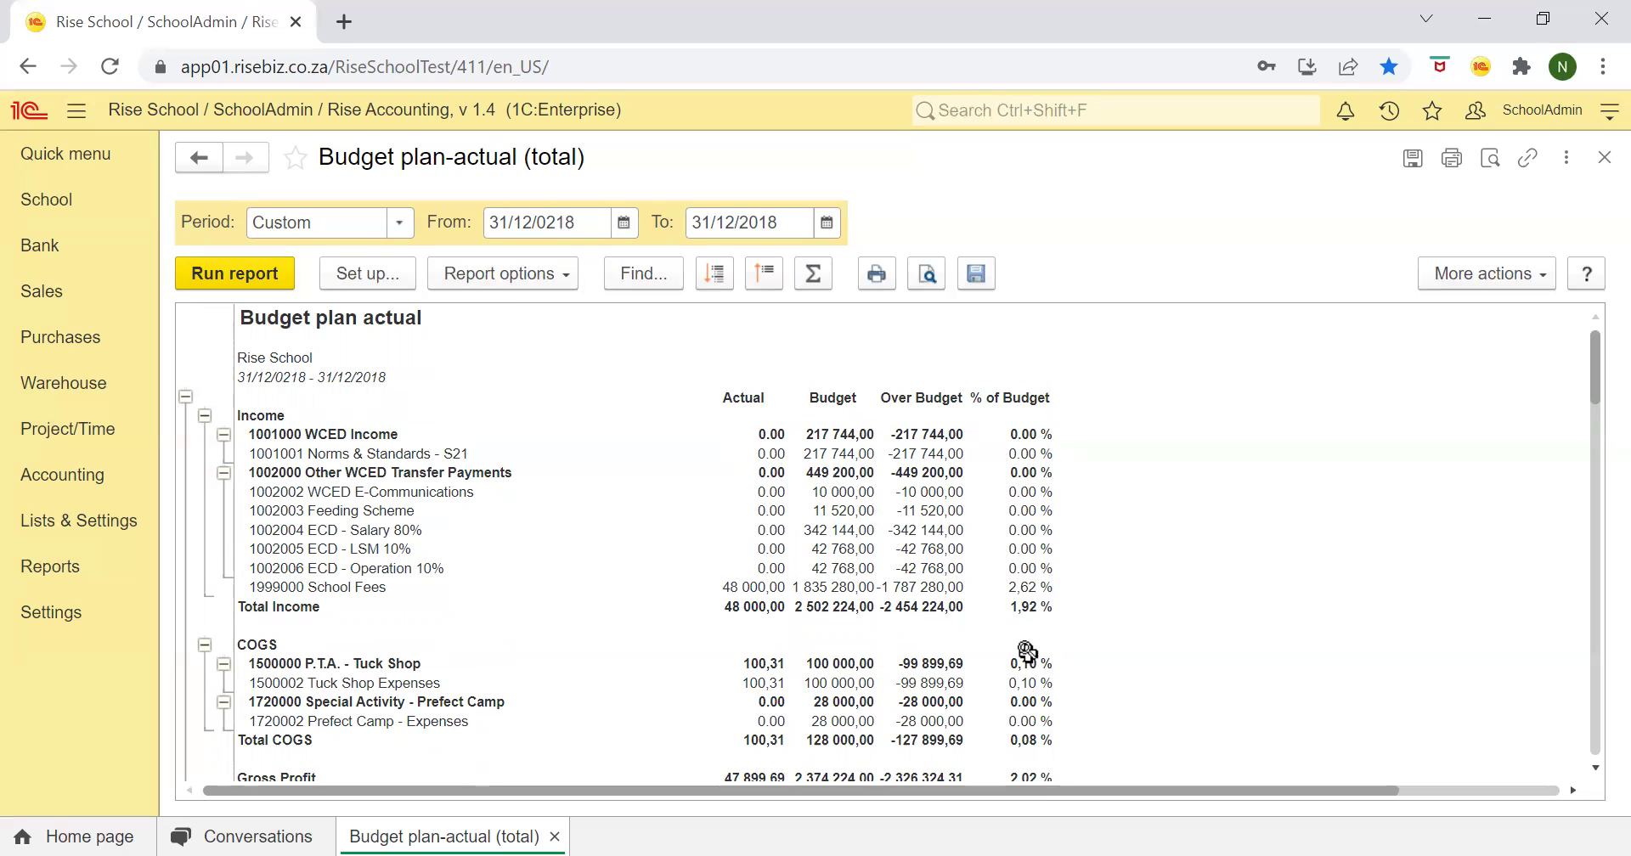
pyautogui.scroll(-6, 1026, 652)
pyautogui.scroll(2, 1045, 649)
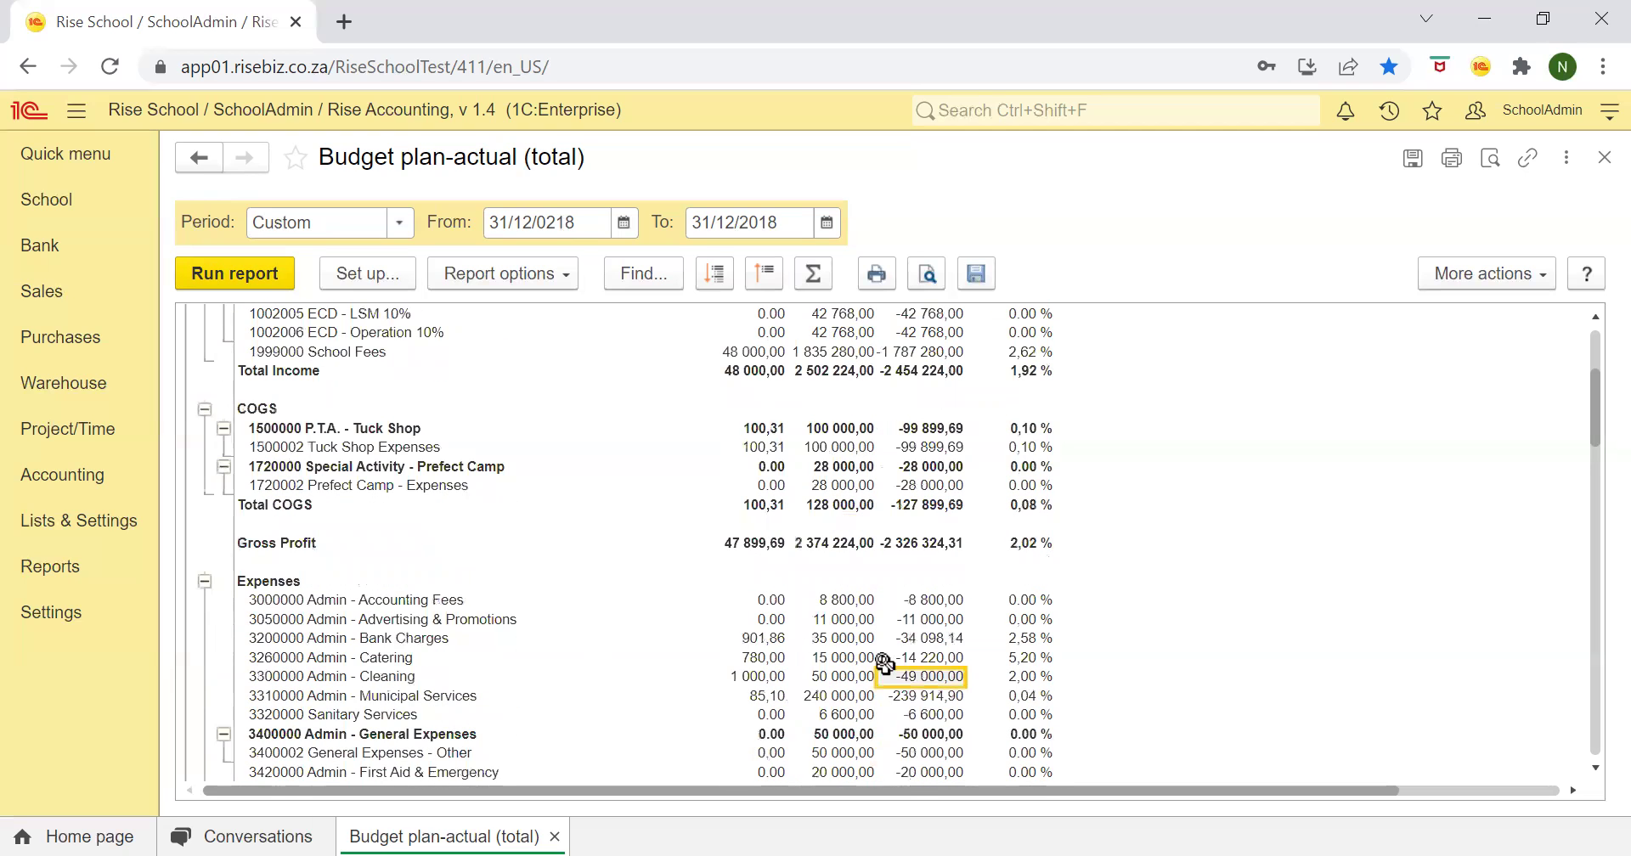
pyautogui.click(1028, 673)
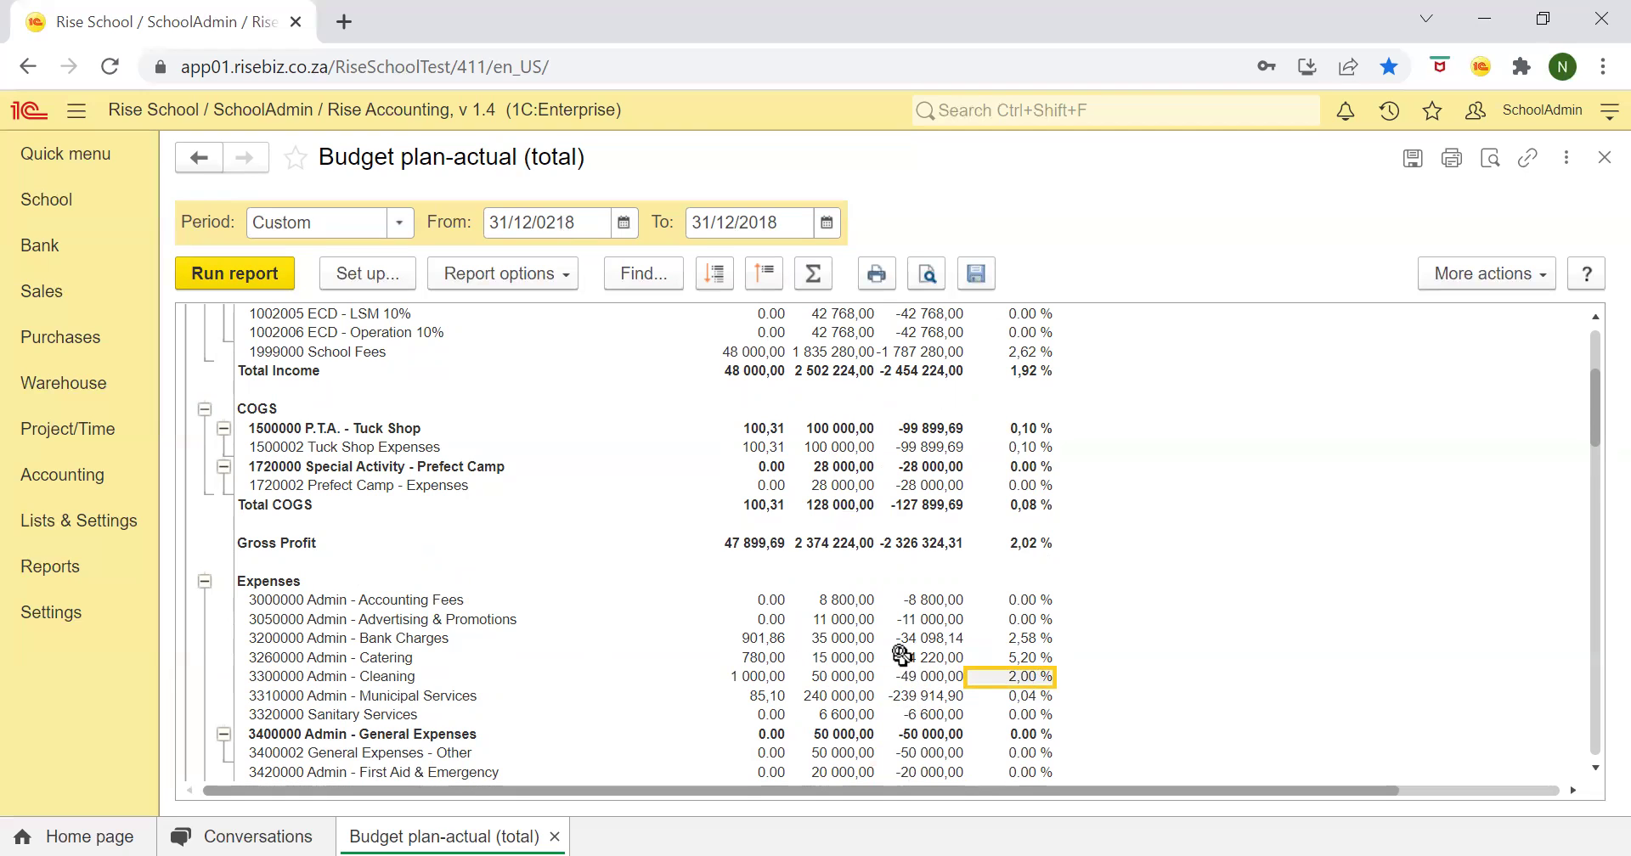
pyautogui.scroll(-8, 903, 655)
pyautogui.scroll(-5, 903, 656)
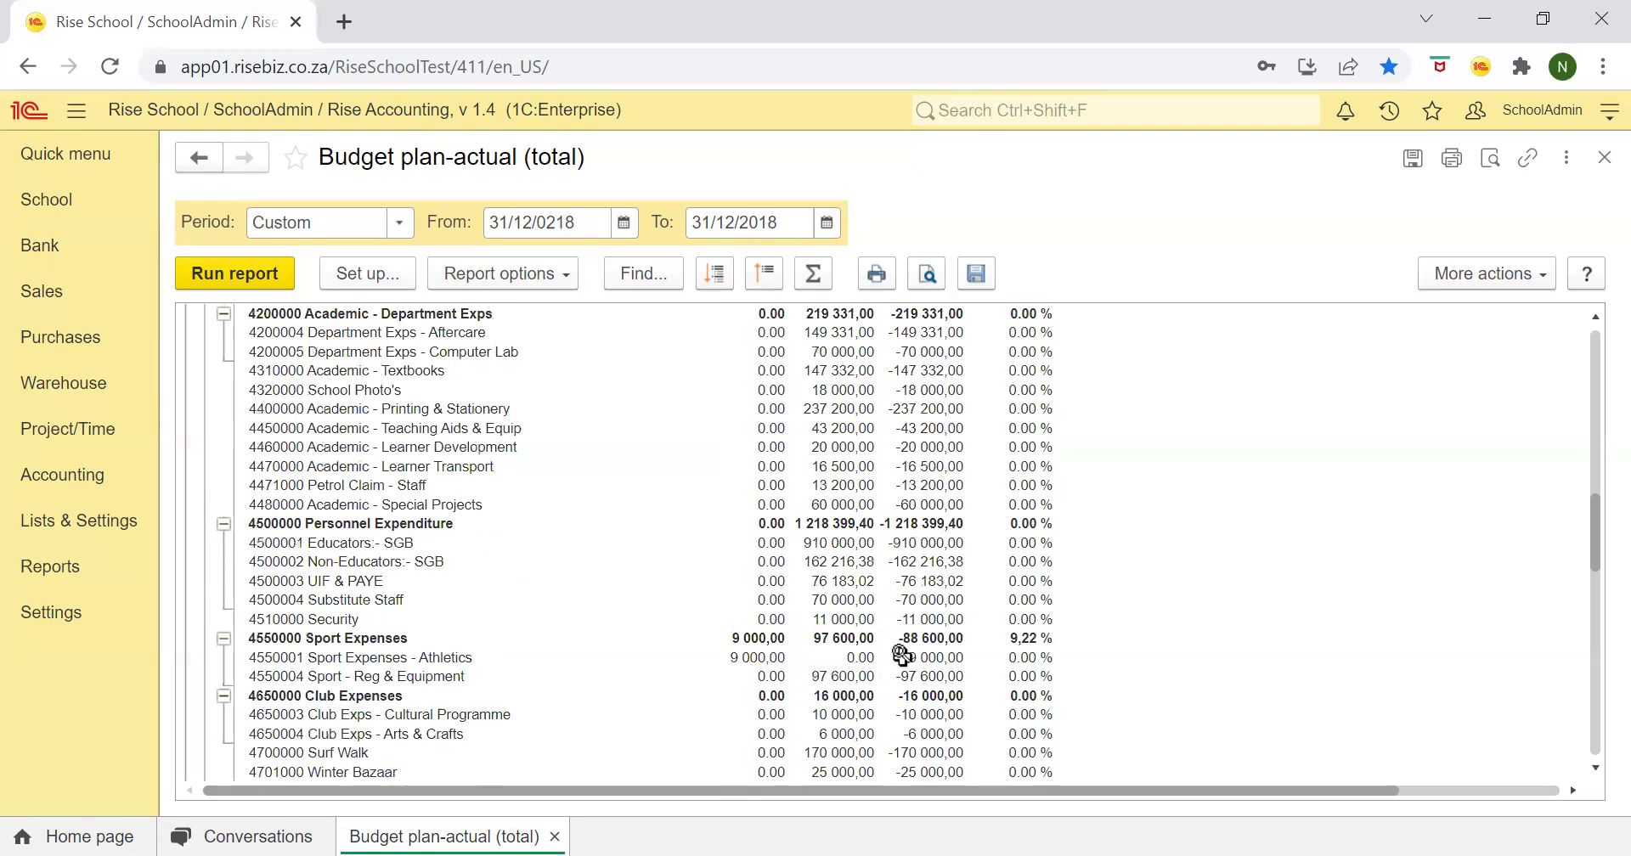
pyautogui.scroll(-1, 902, 656)
pyautogui.scroll(1, 903, 656)
pyautogui.click(746, 660)
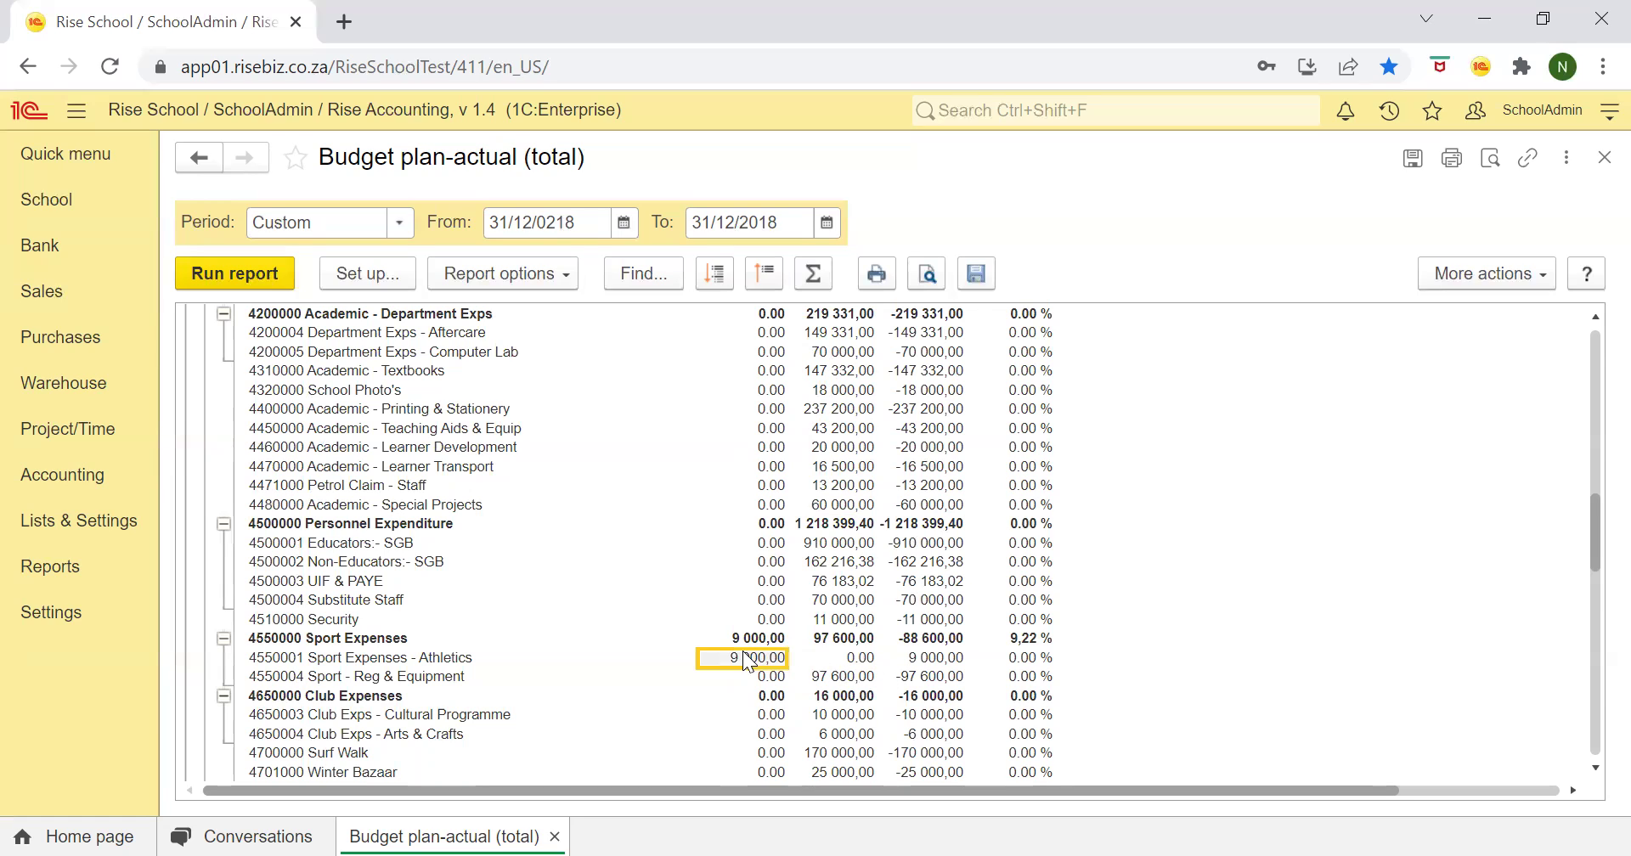
pyautogui.press('Right')
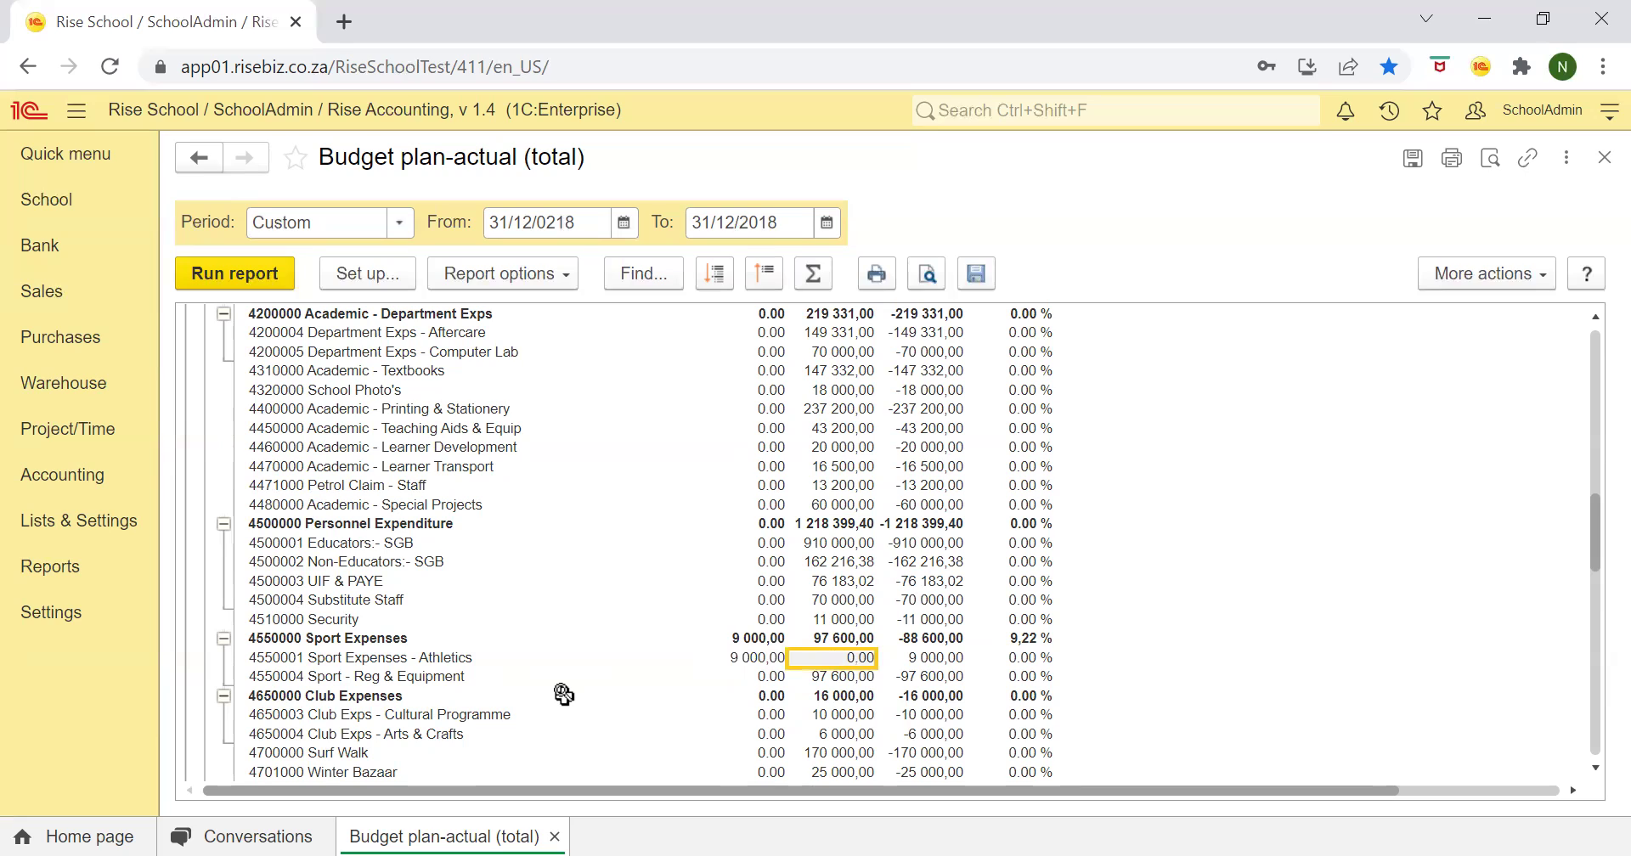
pyautogui.press('Left')
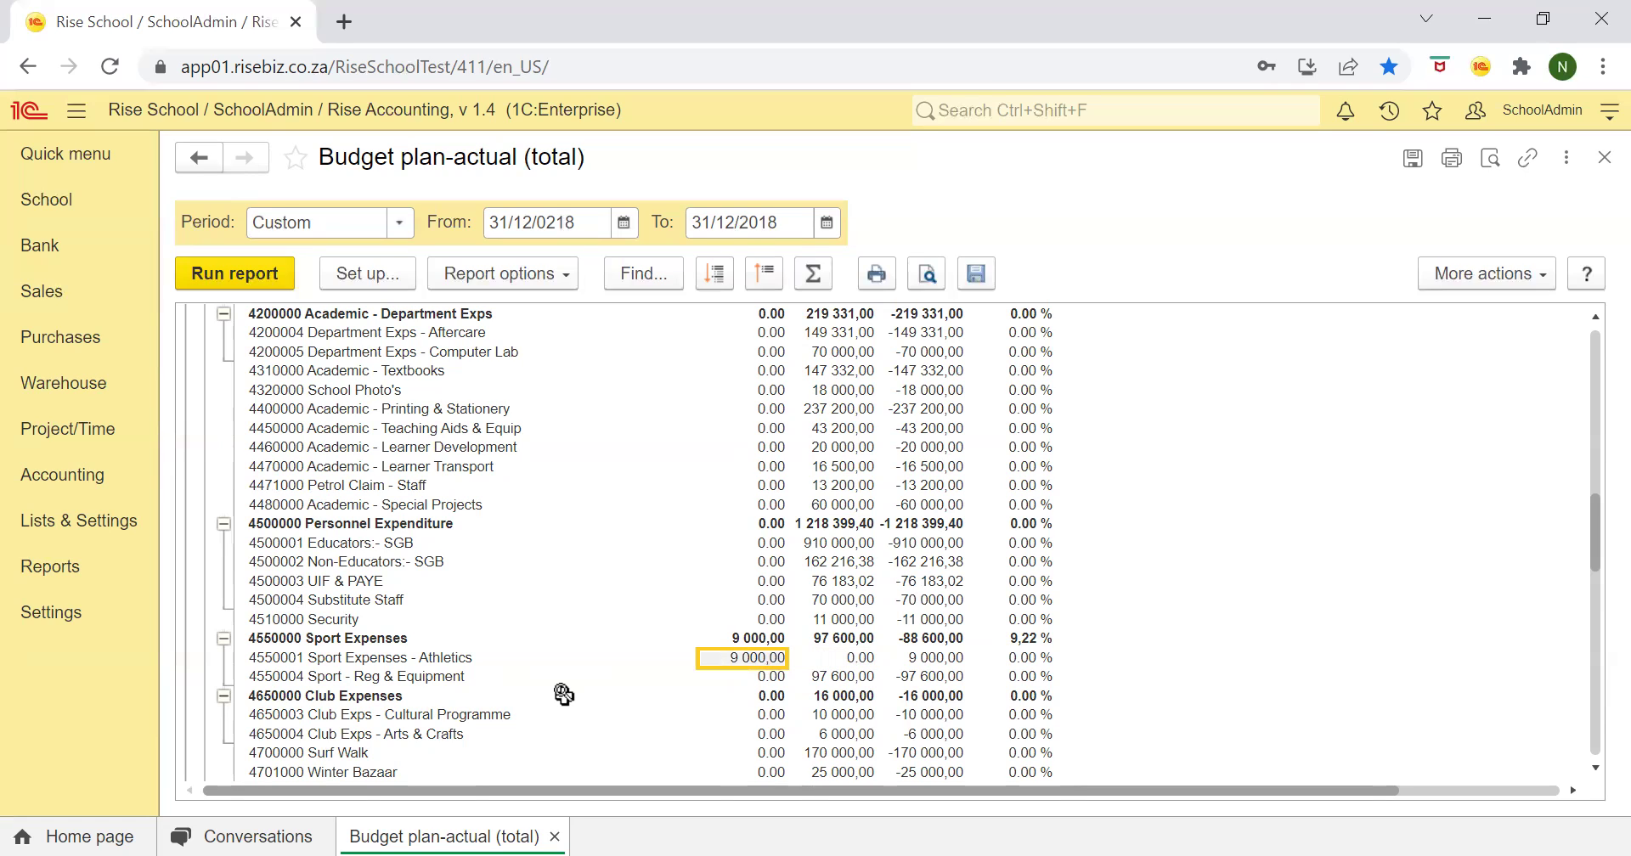
pyautogui.press('Right')
pyautogui.press('Right')
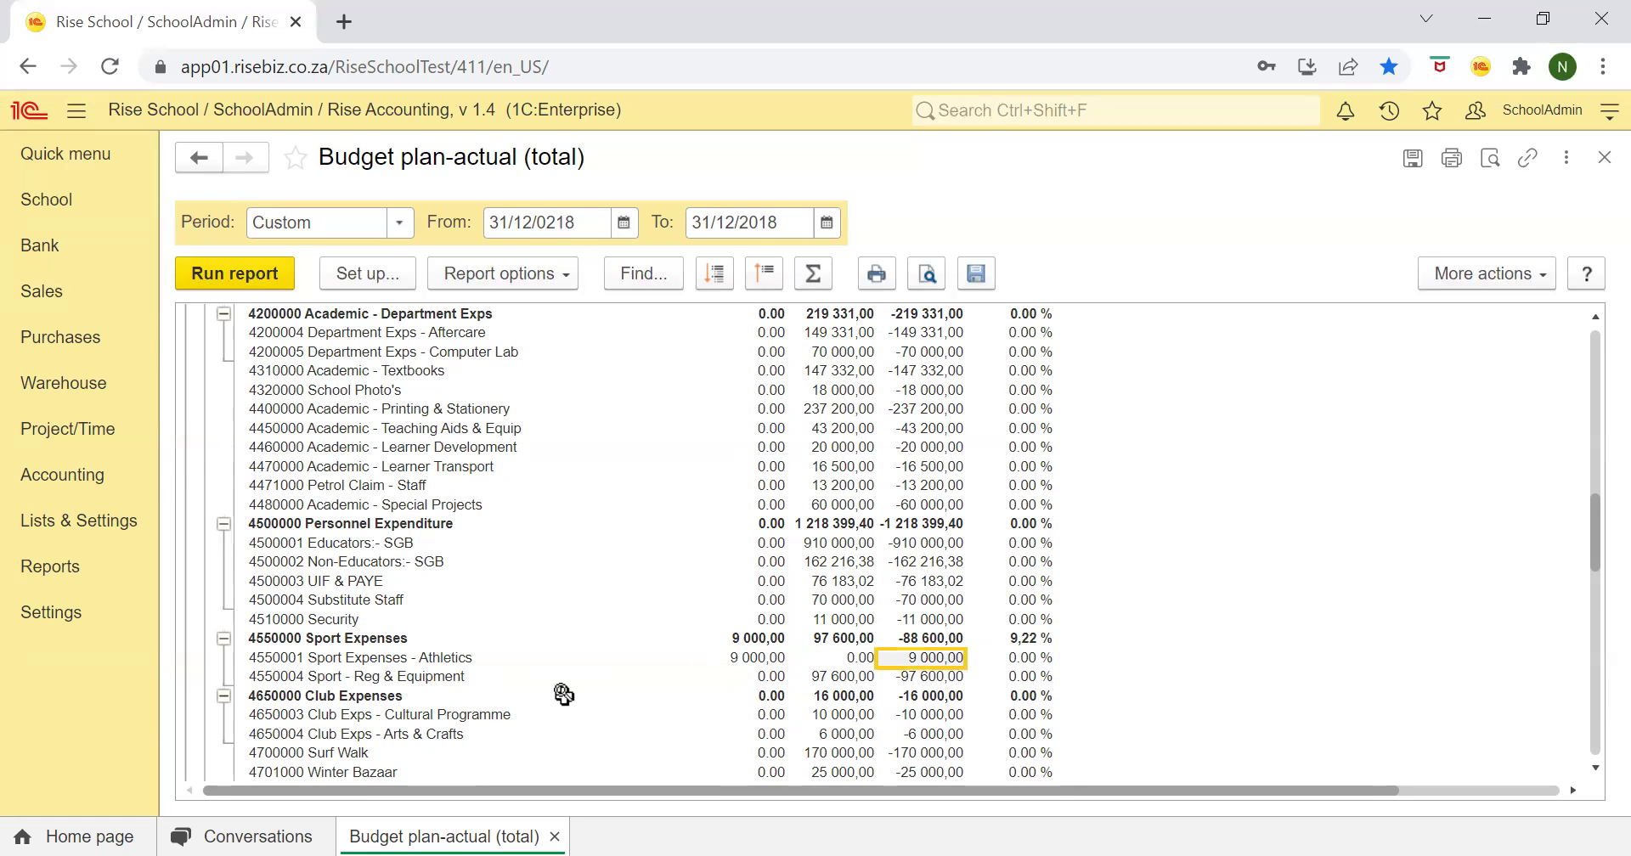
pyautogui.scroll(10, 768, 540)
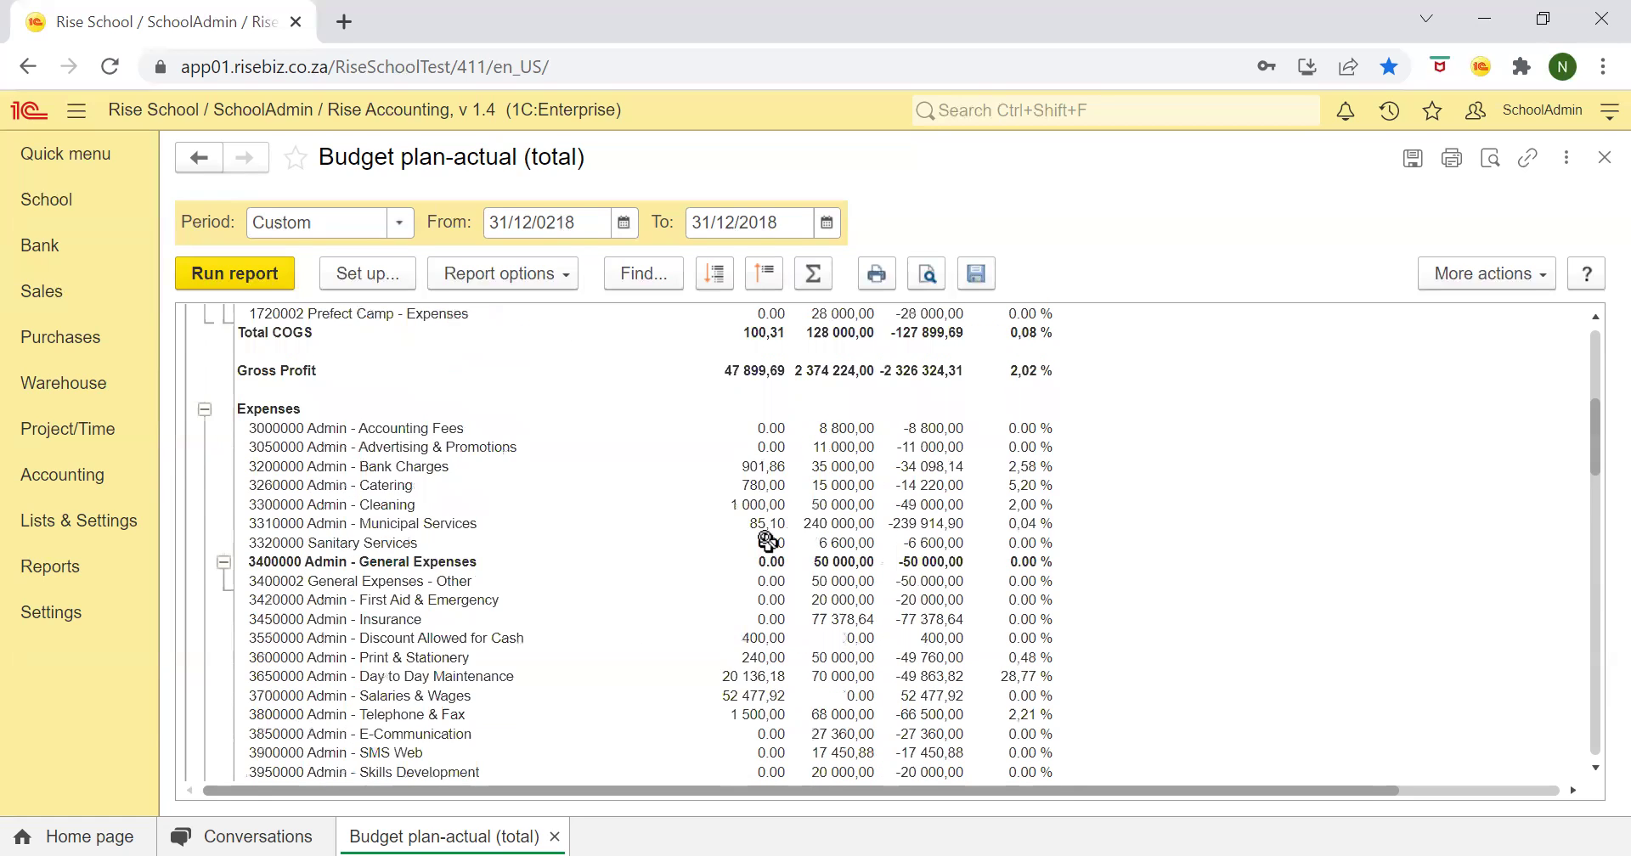
pyautogui.scroll(6, 768, 540)
# Drill down into the Tuck Shop Expenses actual amount, broken down by Transactions
pyautogui.scroll(1, 768, 540)
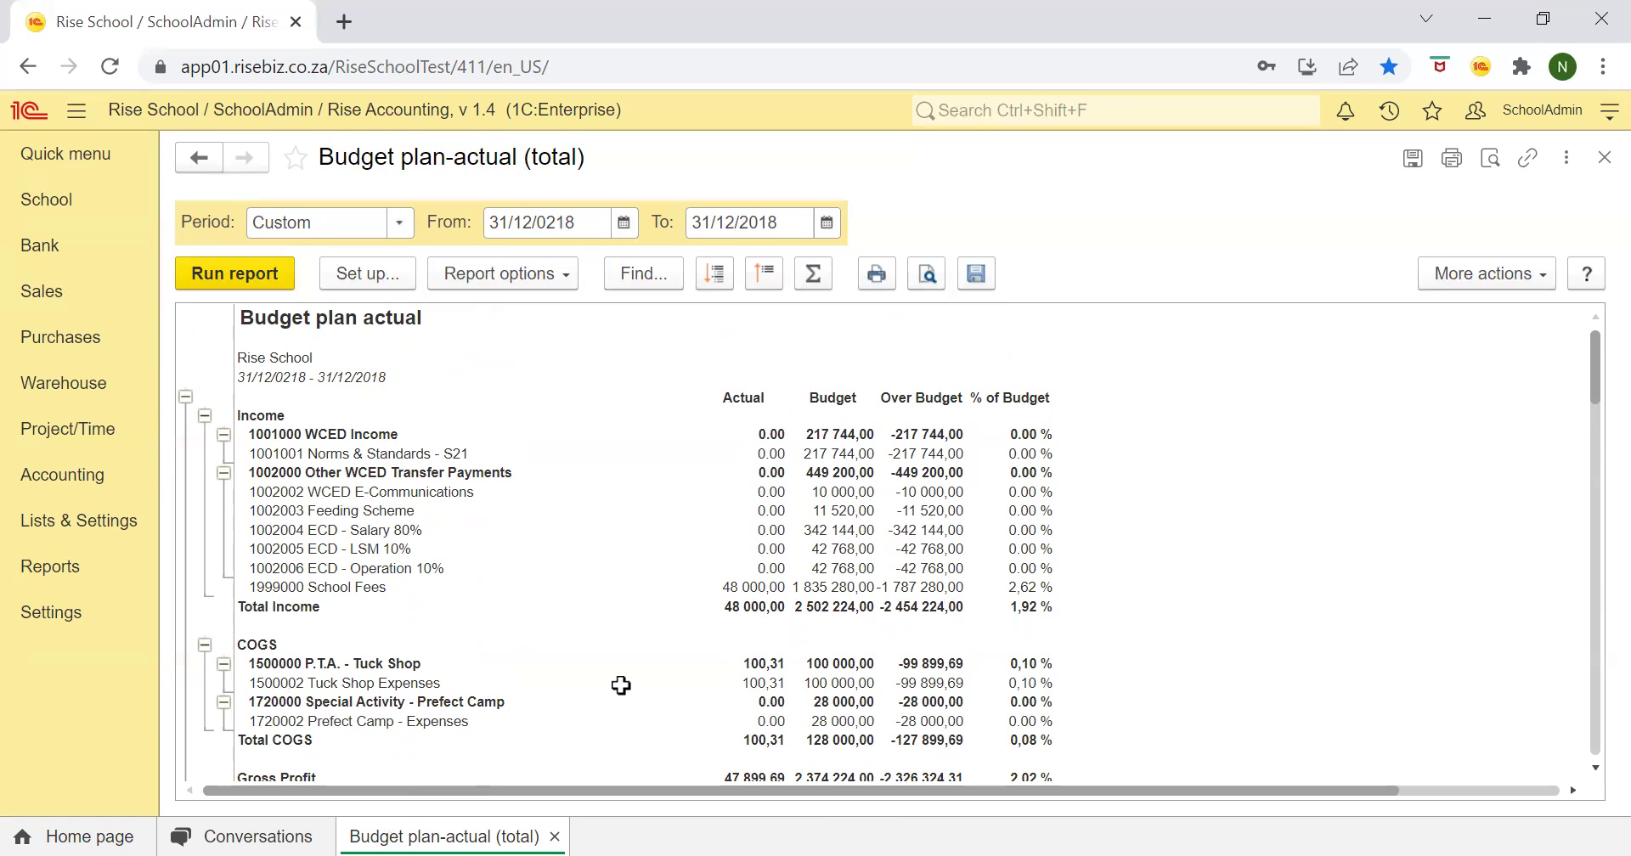
pyautogui.click(762, 680)
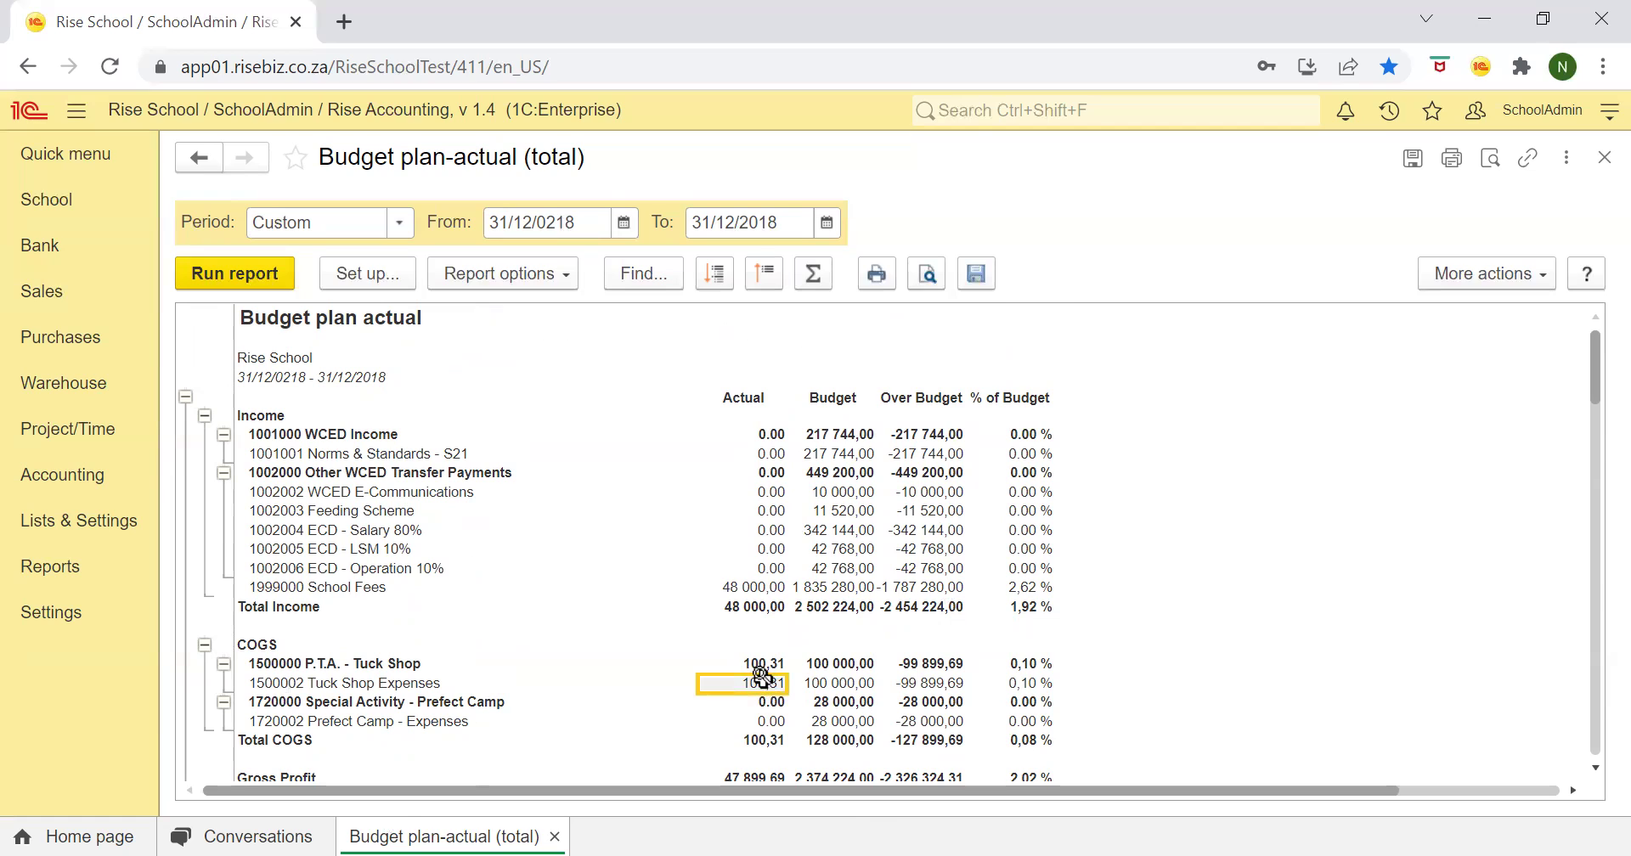
pyautogui.doubleClick(761, 679)
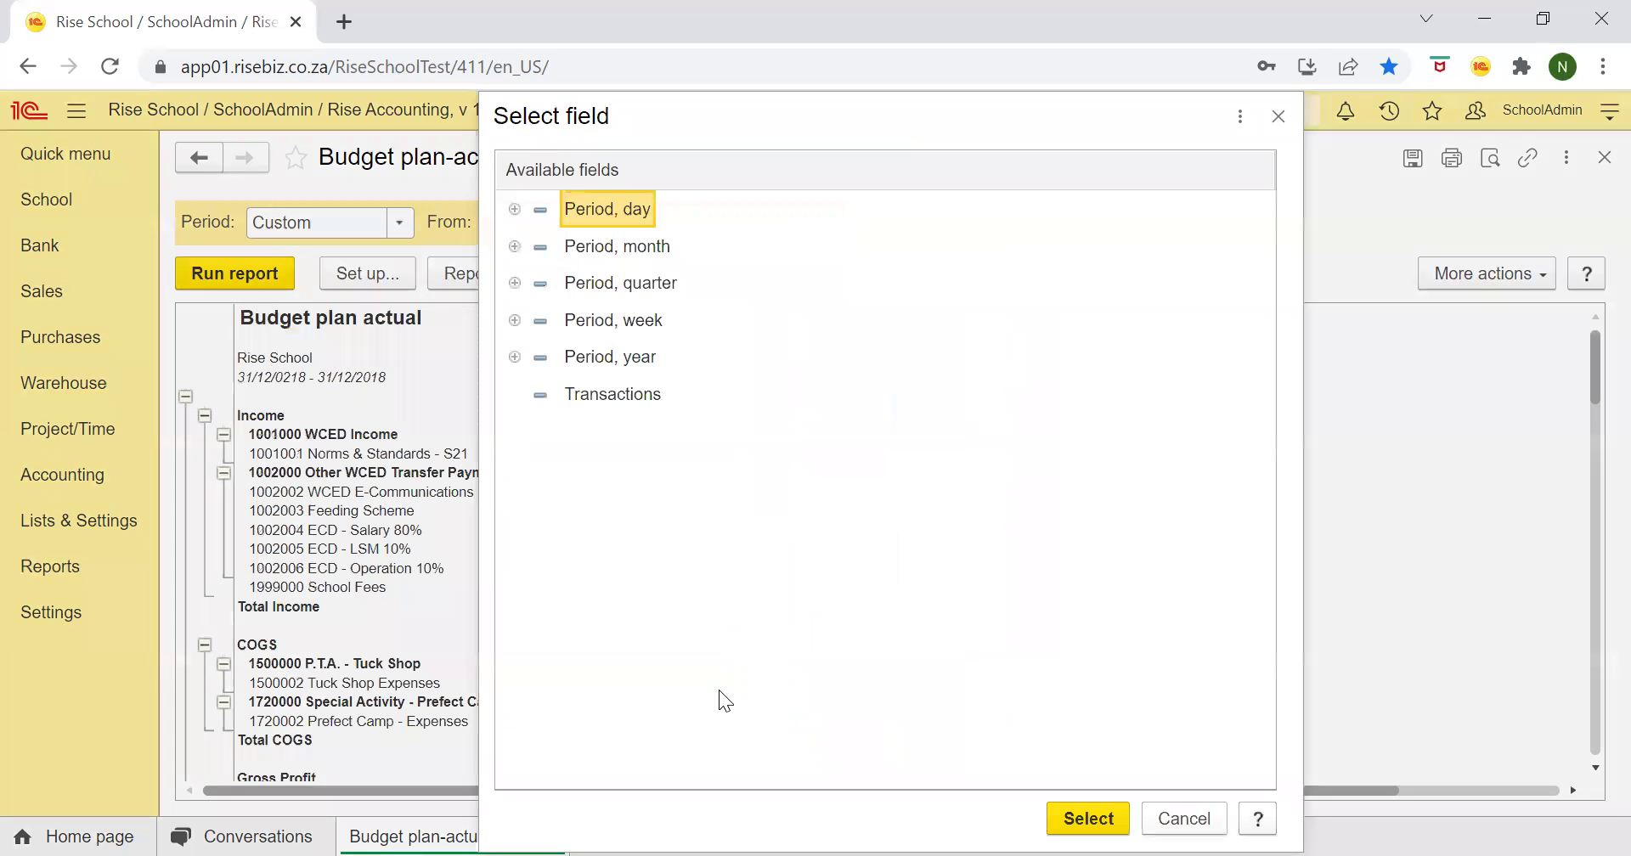
pyautogui.click(601, 399)
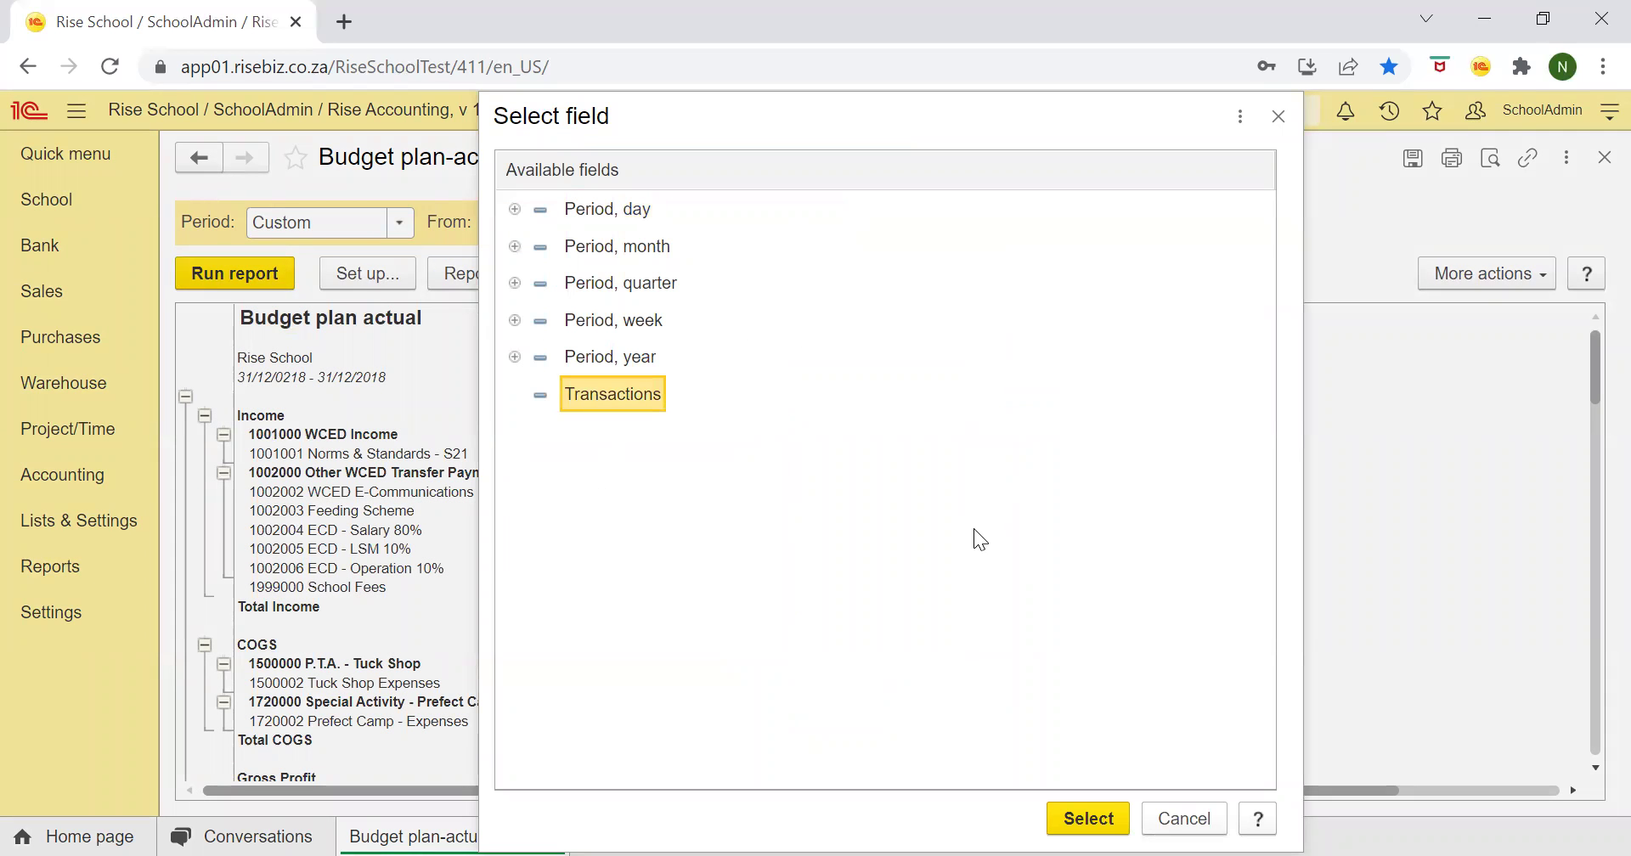
pyautogui.press('Return')
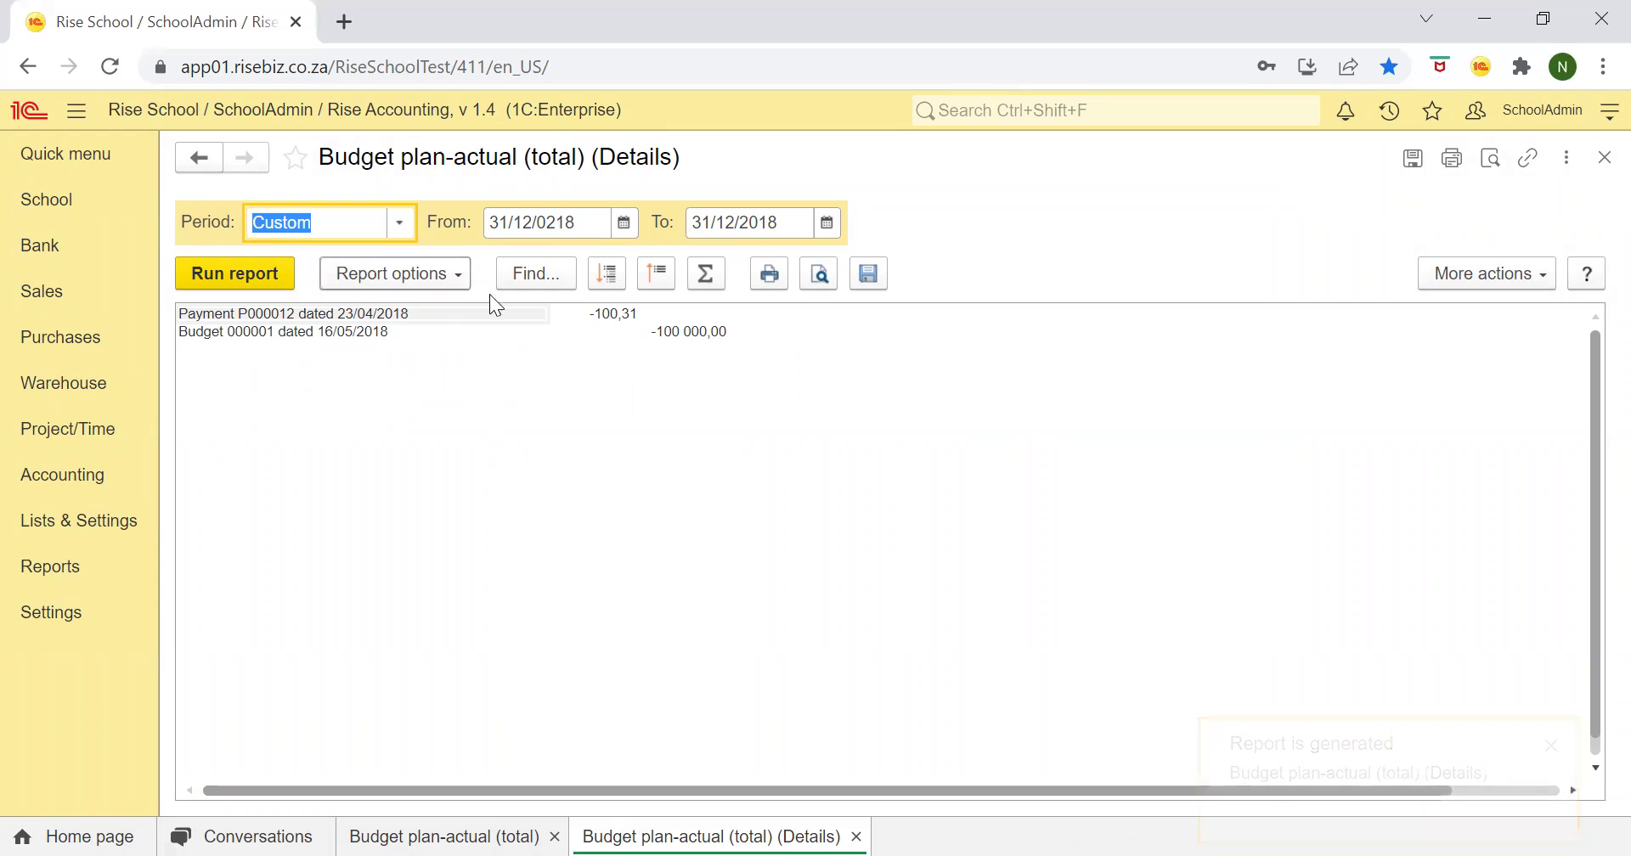
# Review Payment P000012's Tuck Shop Expenses line and its note, then close the payment
pyautogui.click(231, 312)
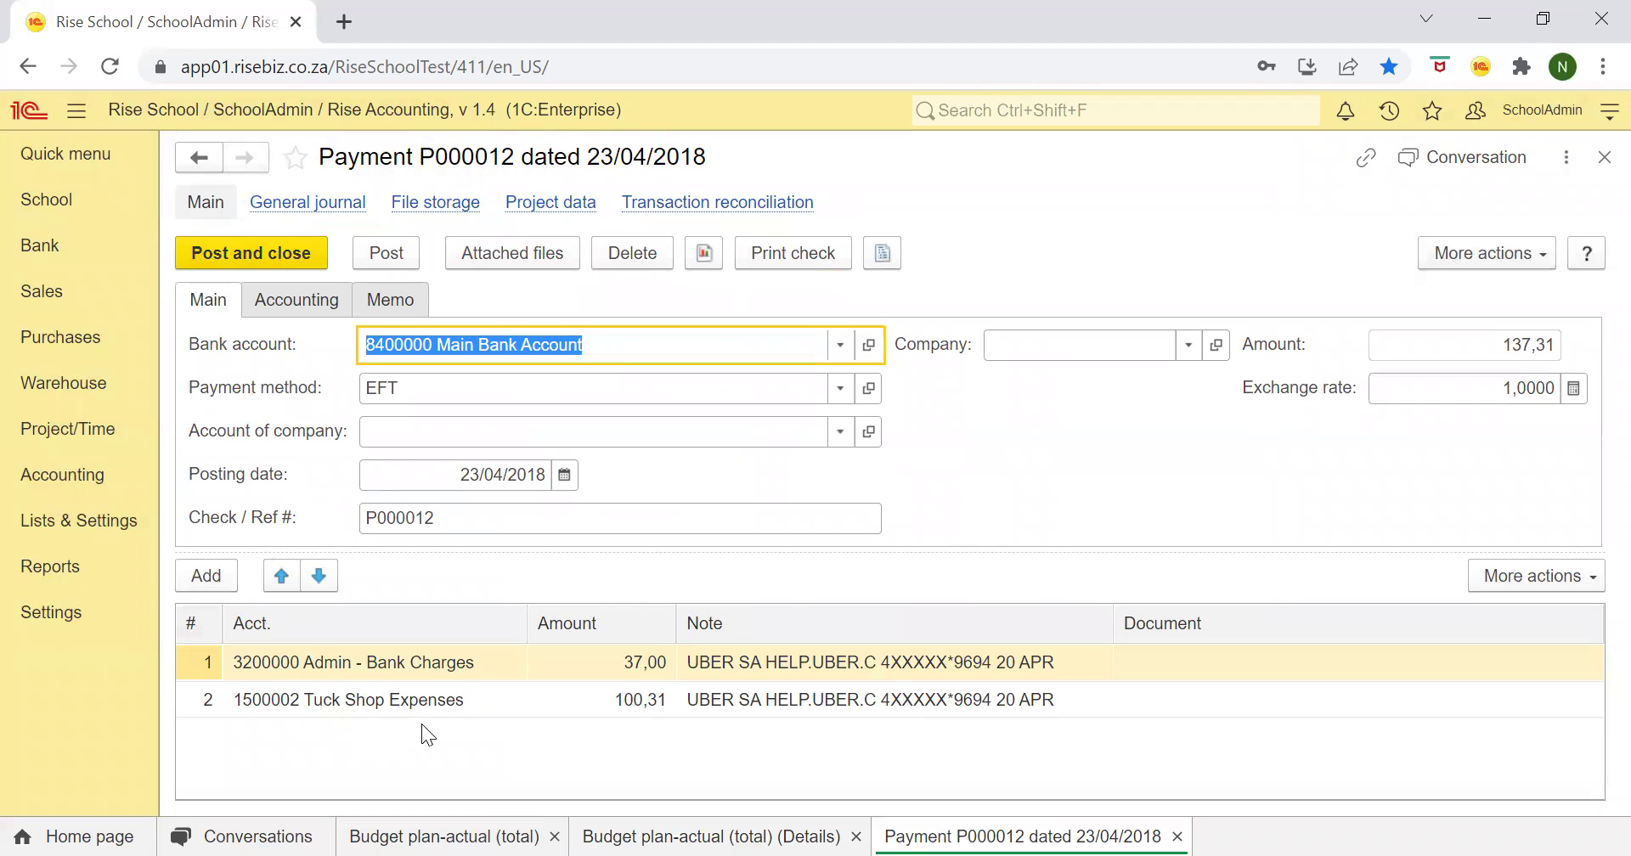
pyautogui.click(449, 712)
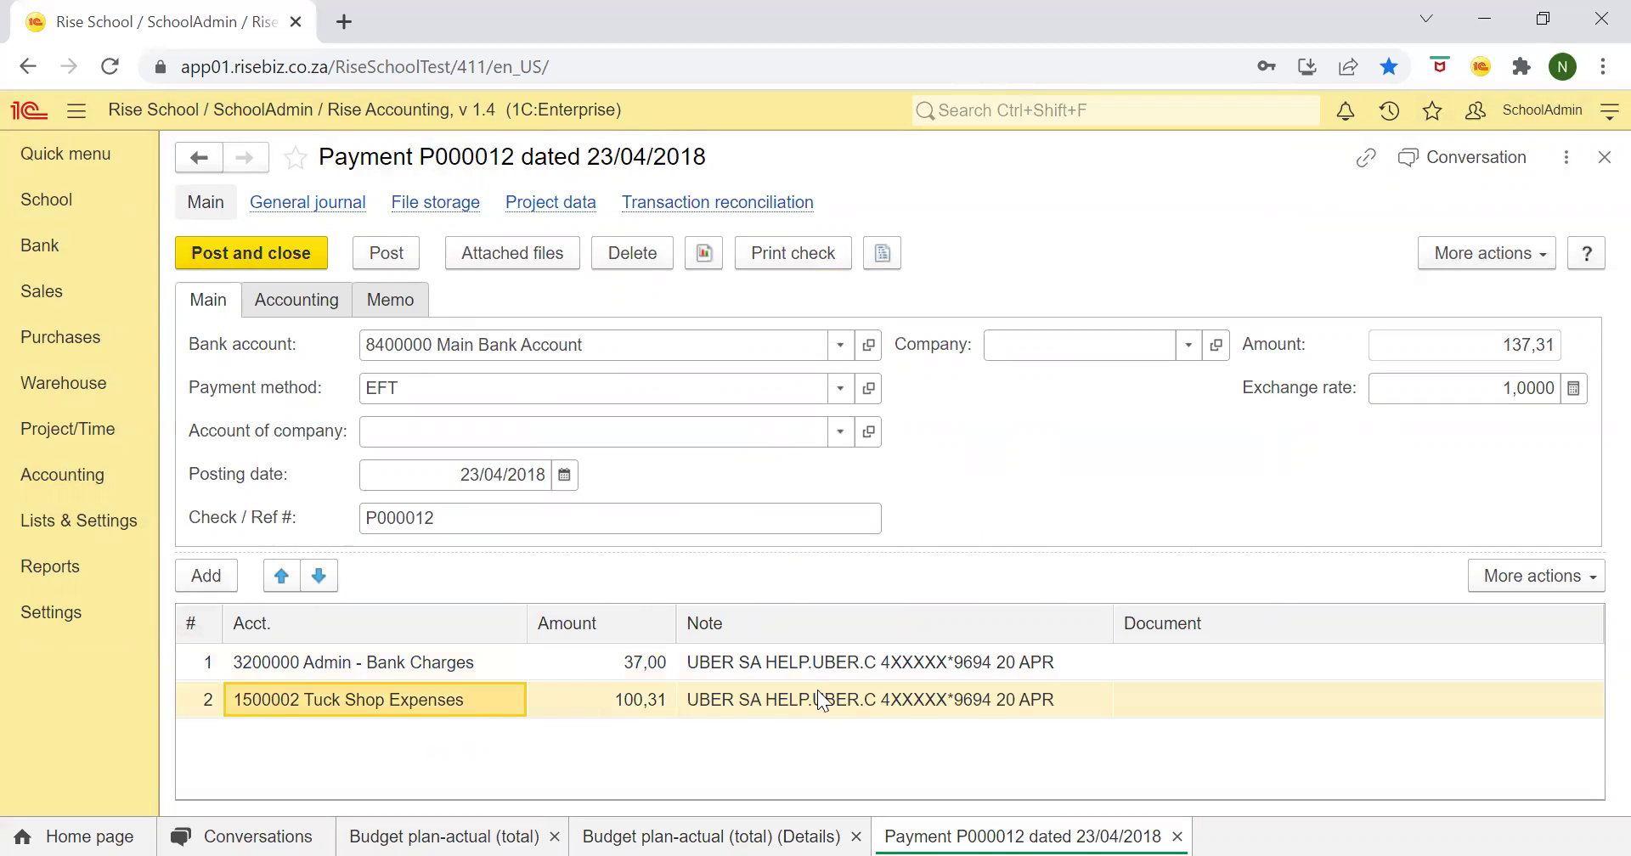
pyautogui.click(790, 704)
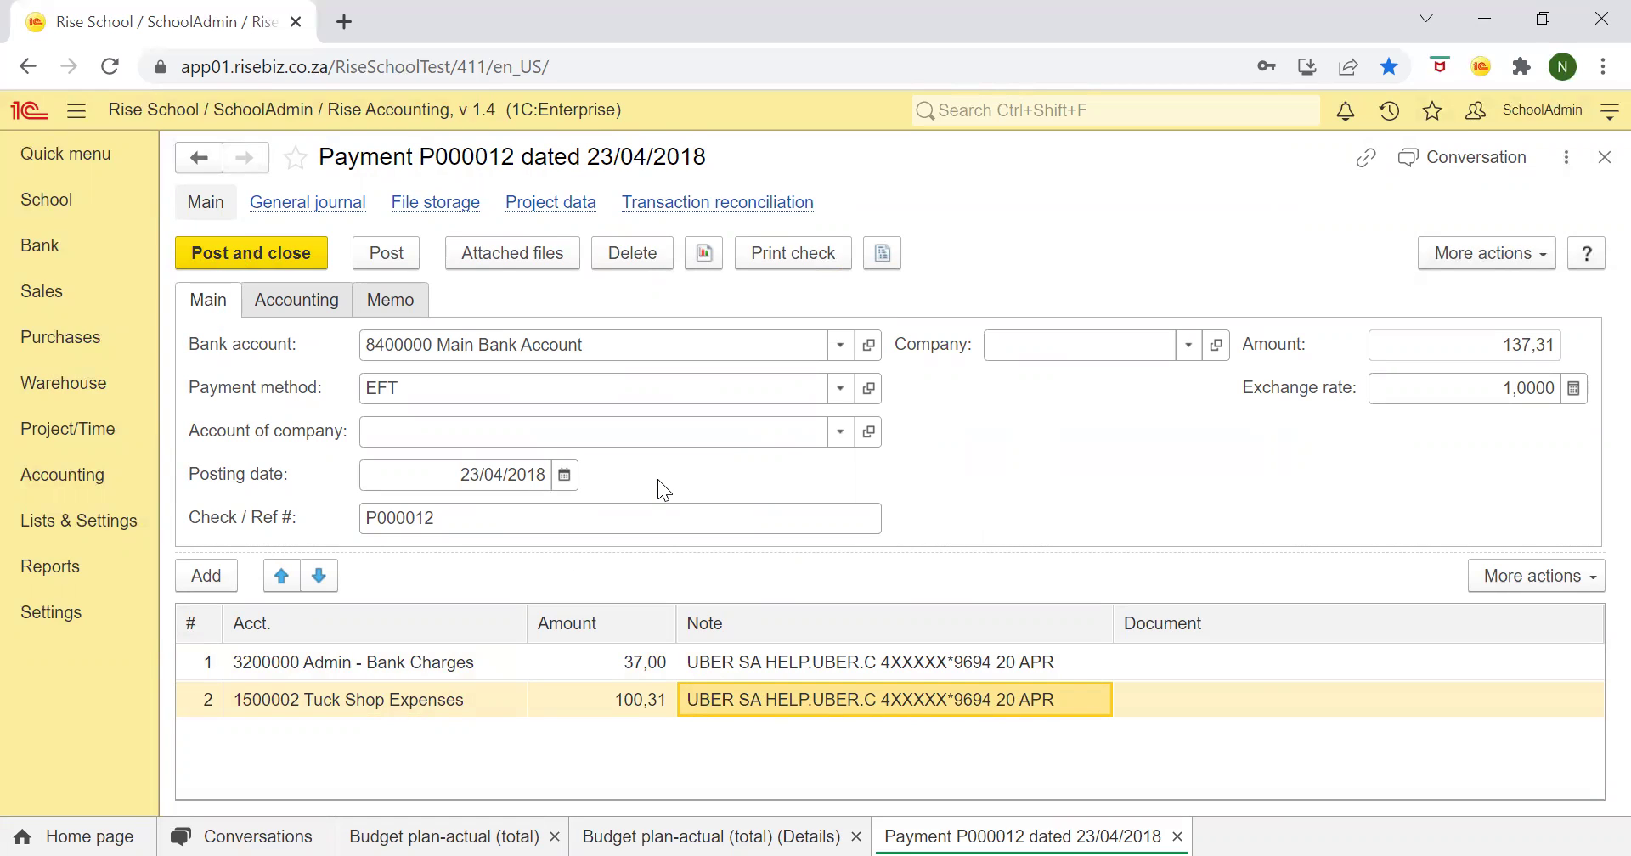
pyautogui.click(1601, 158)
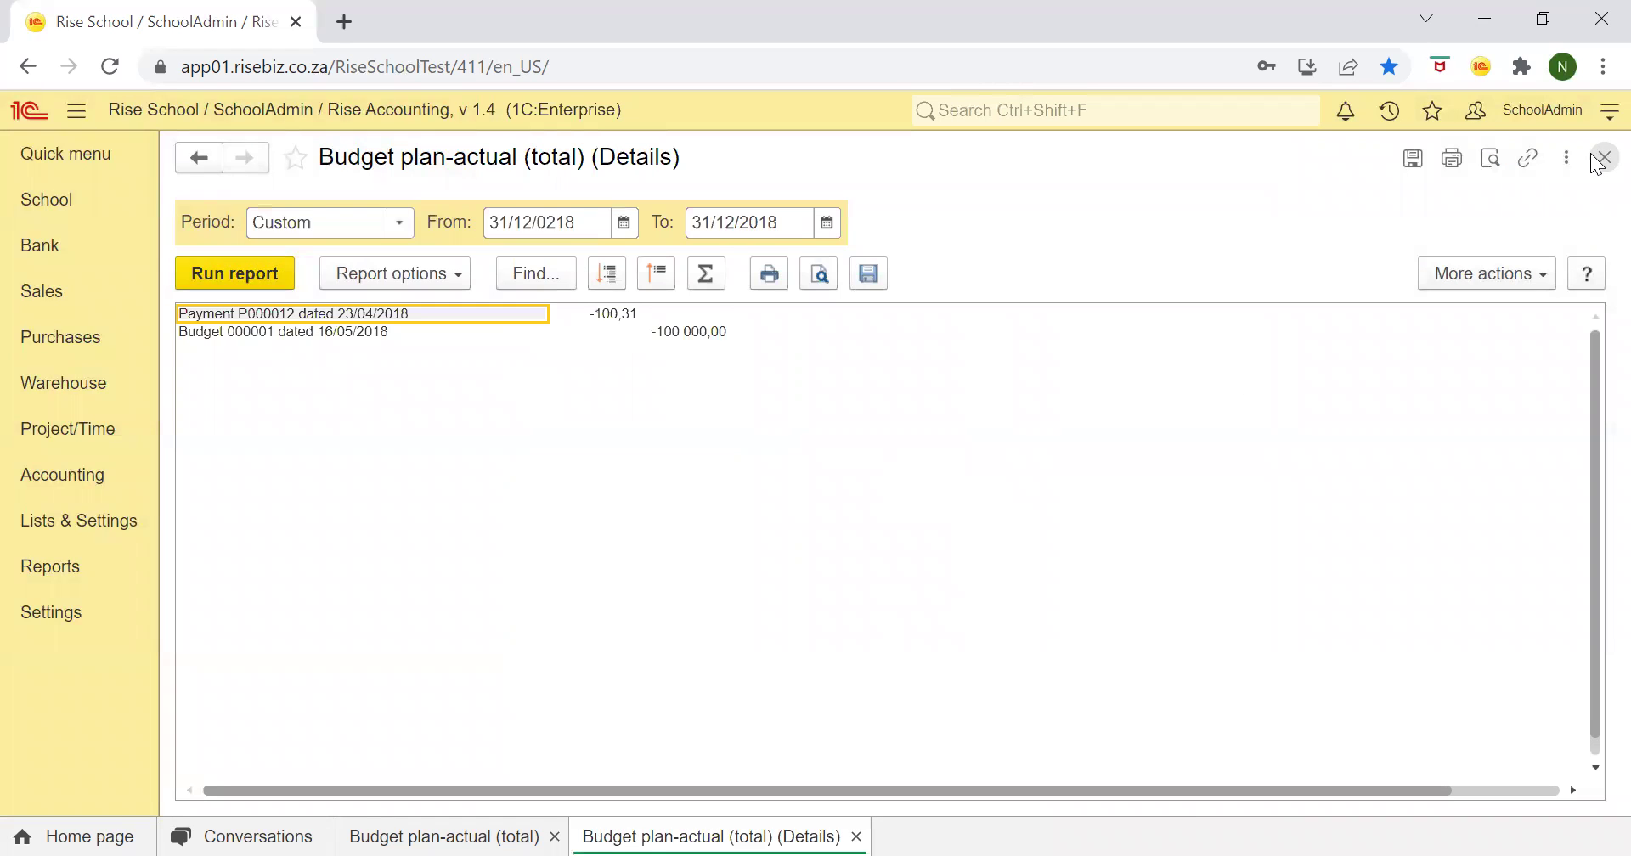
# Close the Details breakdown, browse the report's save formats, and cancel without saving
pyautogui.click(1599, 159)
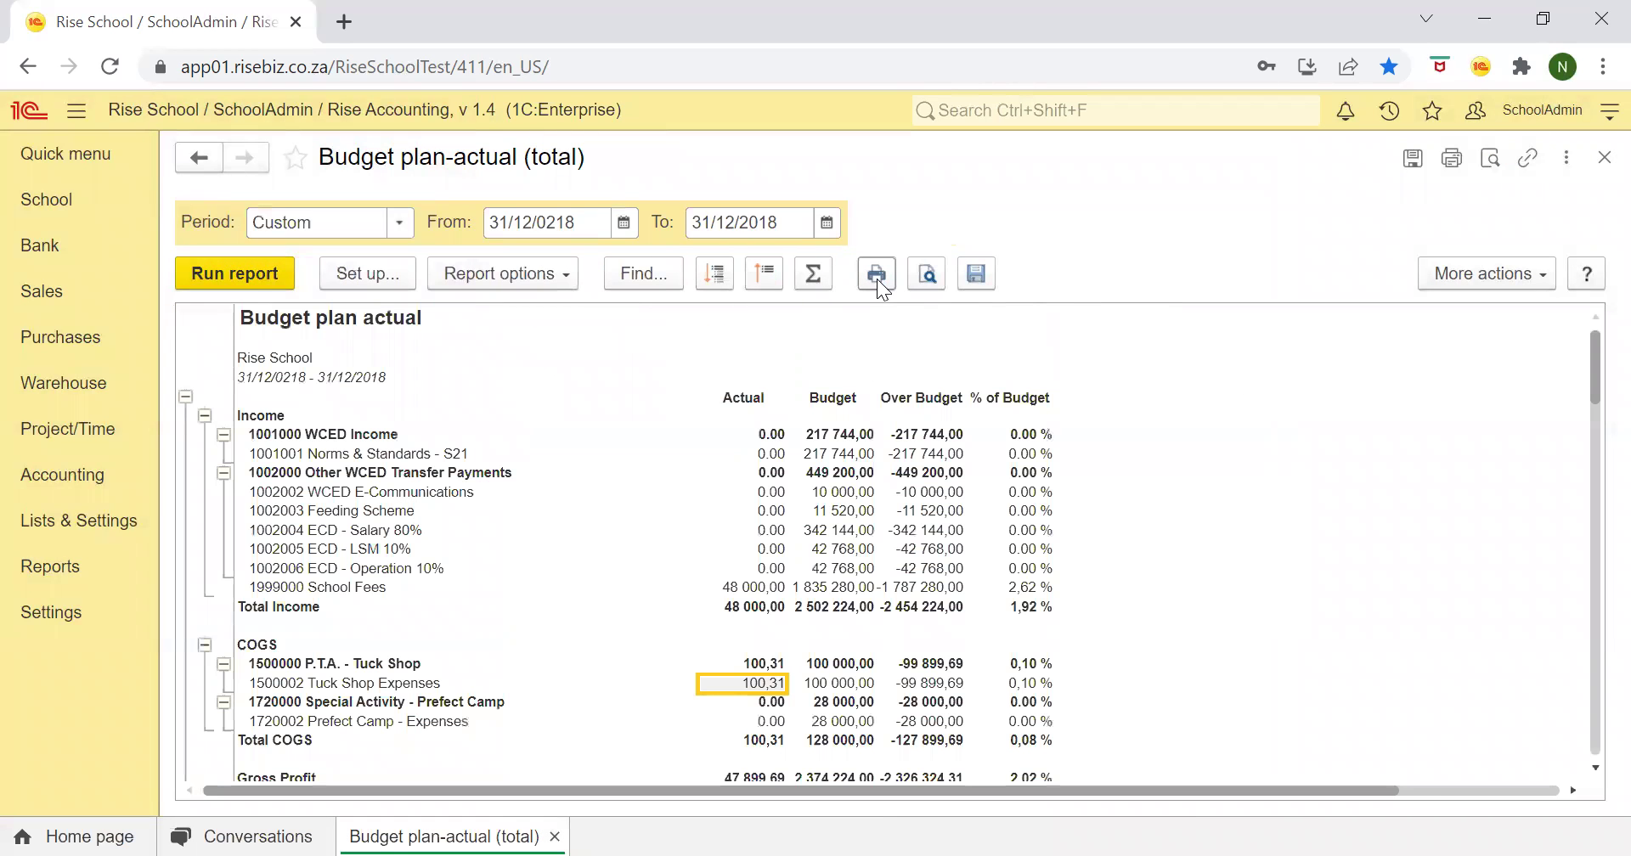
pyautogui.click(986, 279)
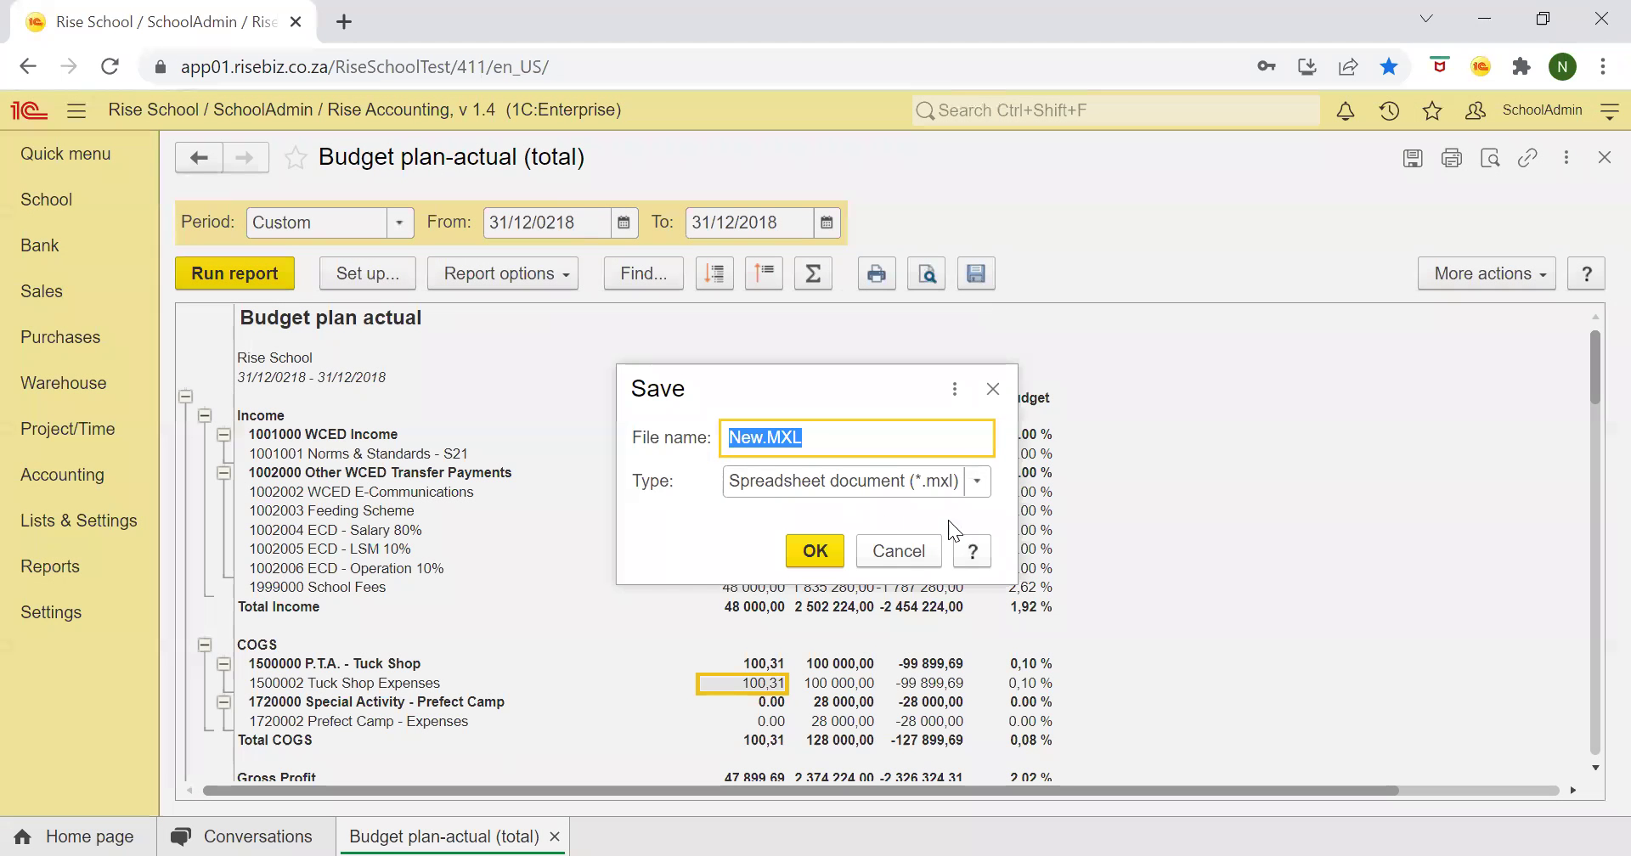
pyautogui.click(976, 482)
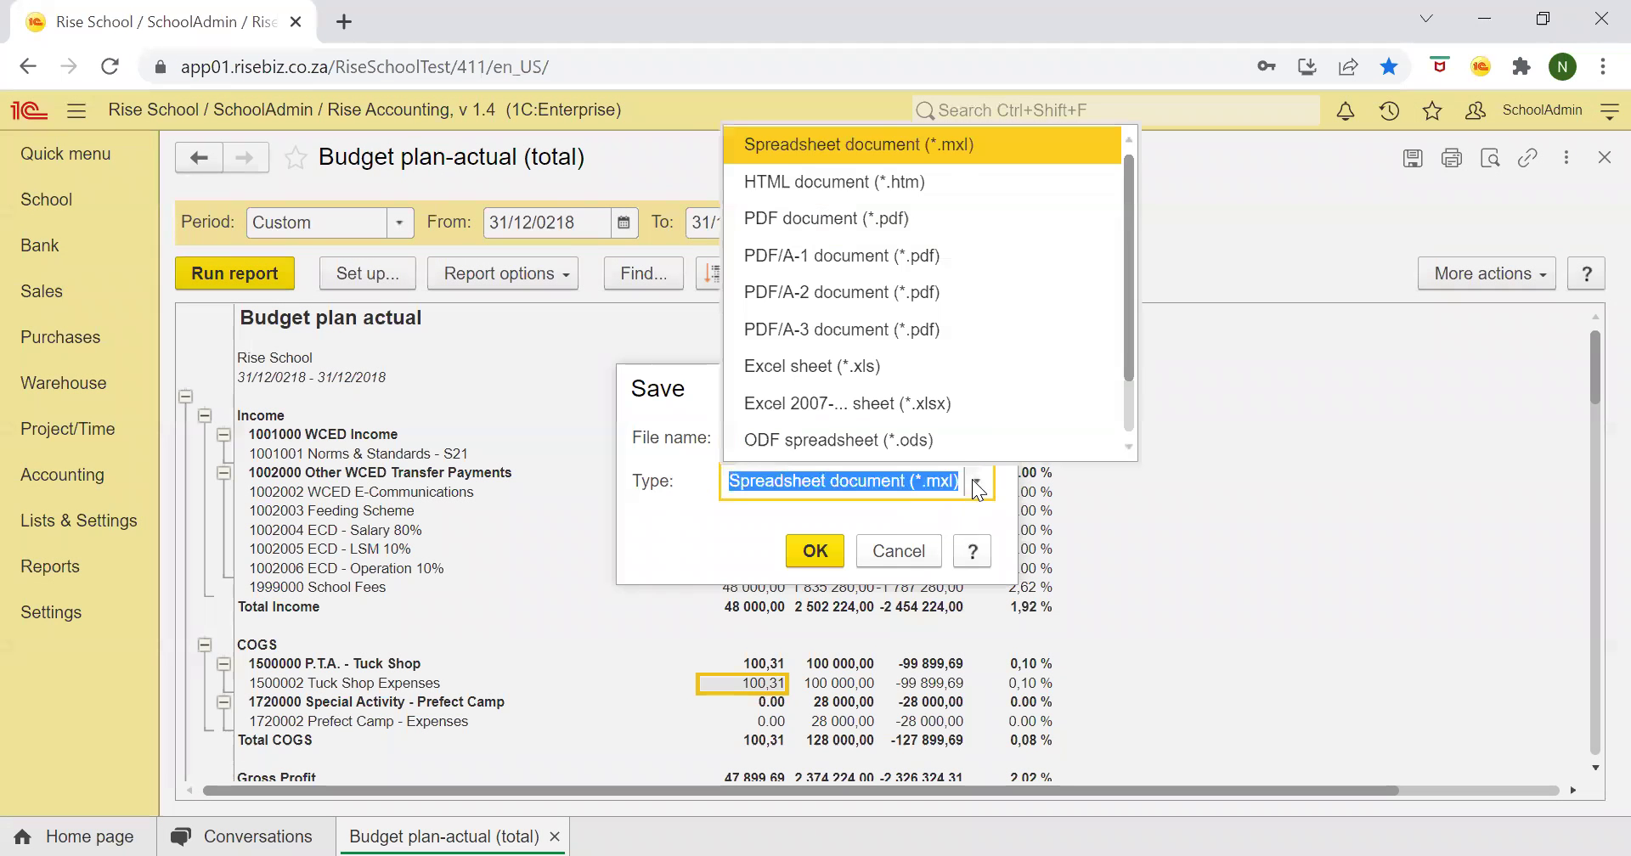
pyautogui.click(1052, 560)
pyautogui.click(992, 388)
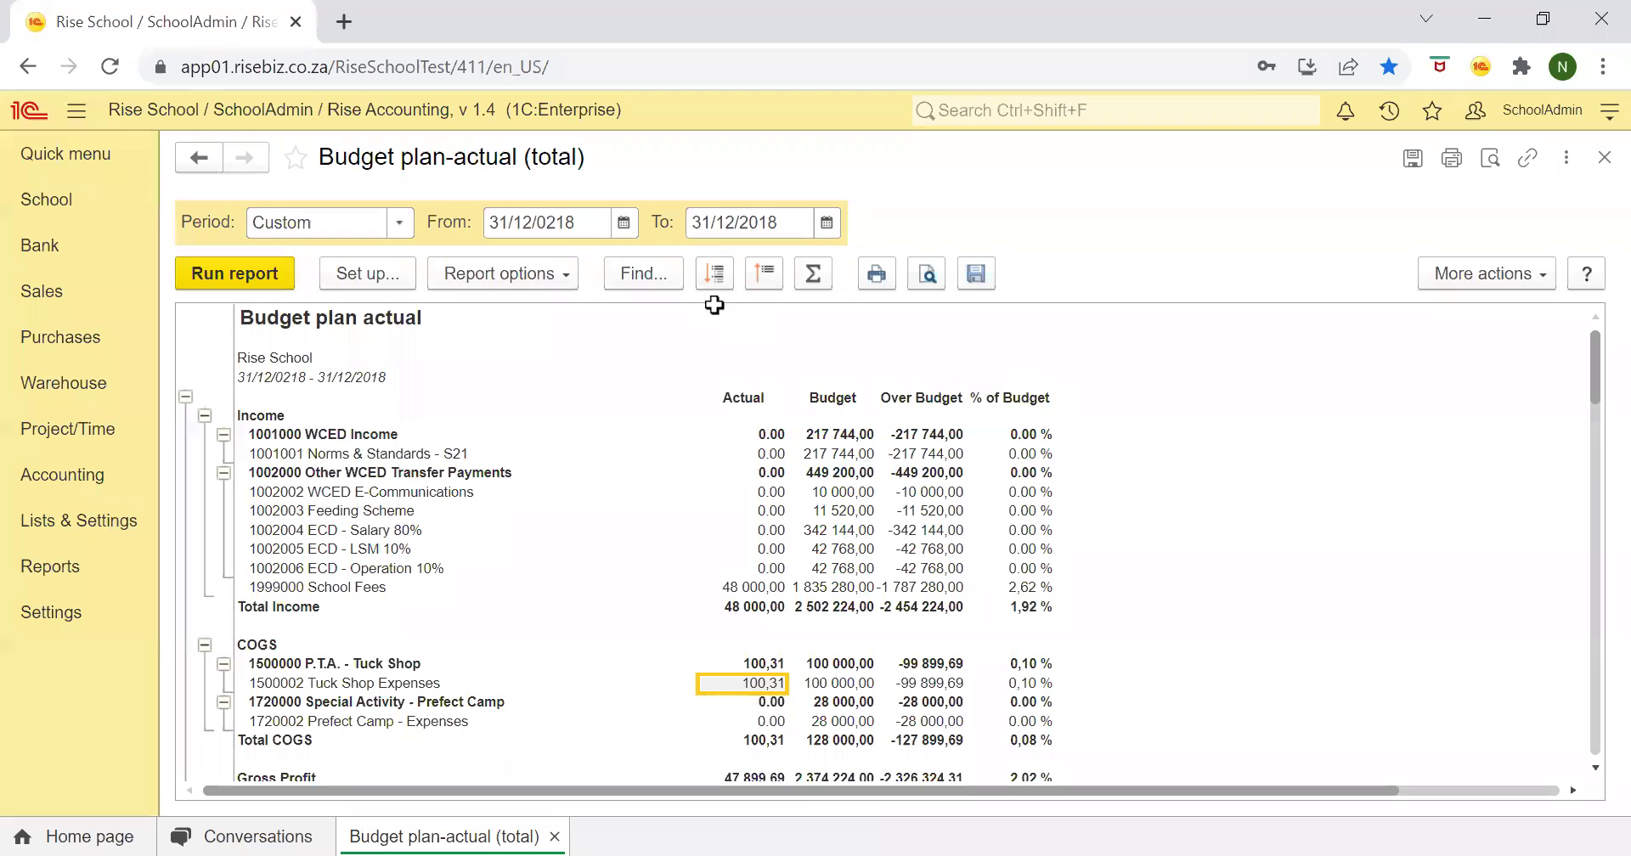